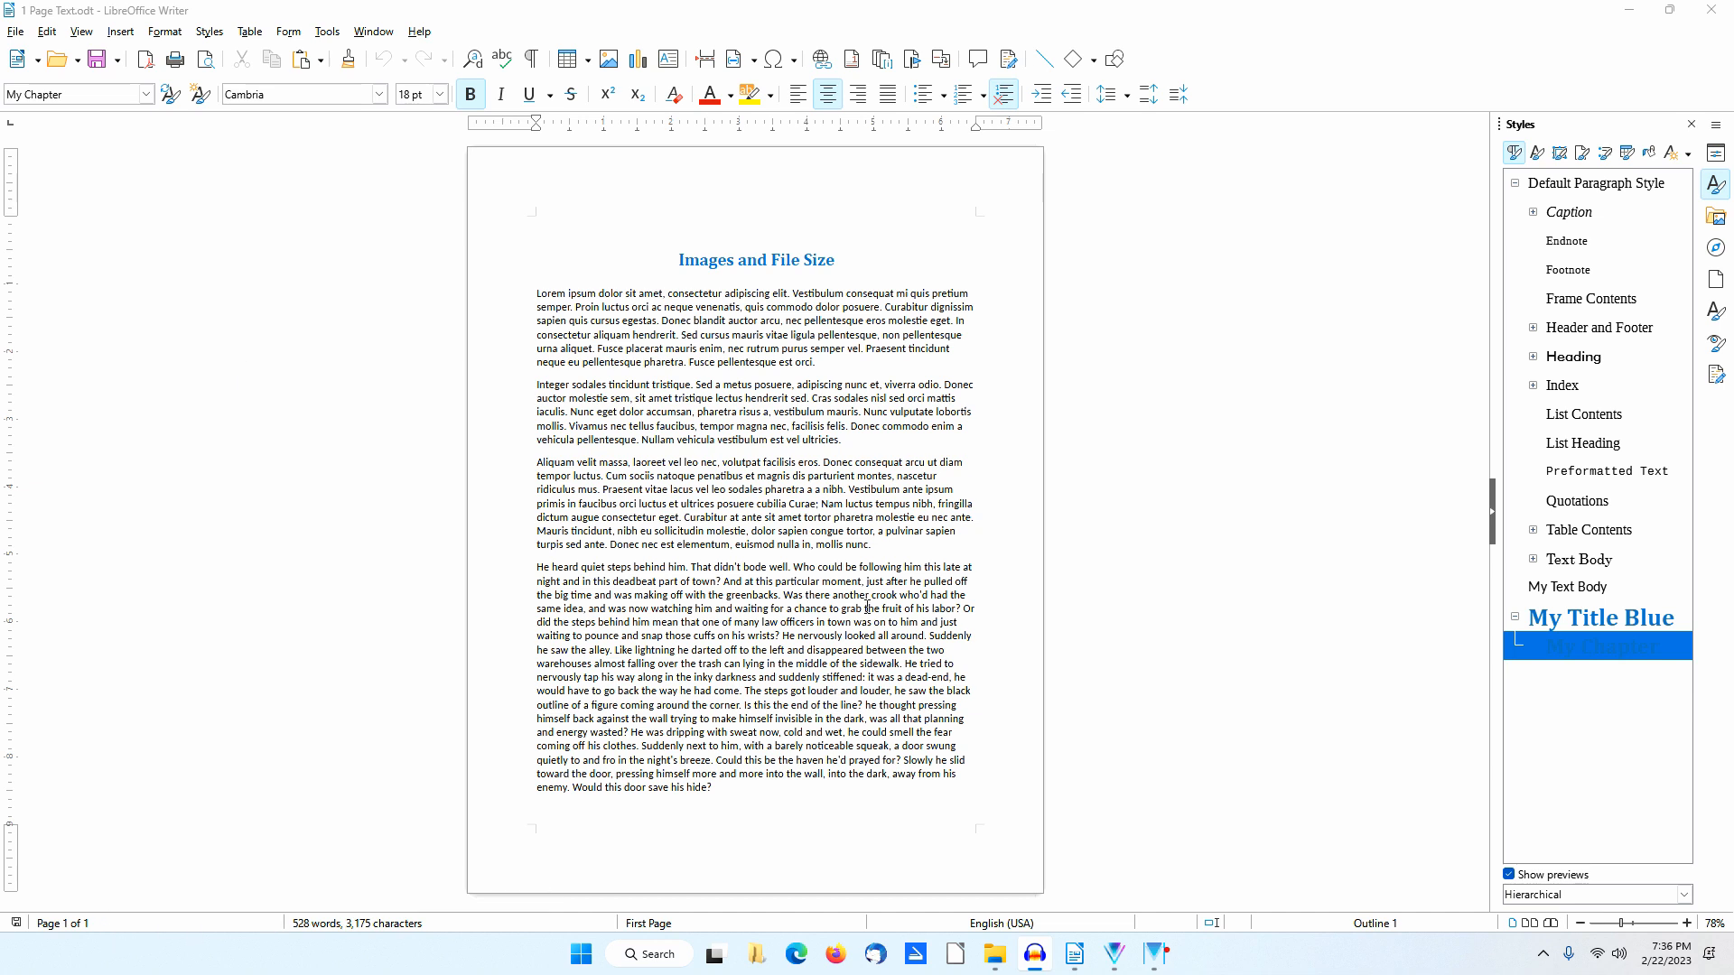
# Check the sizes of the 1, 2, 10 and 100 Page Text files in File Explorer, and return to LibreOffice Writer
pyautogui.click(994, 954)
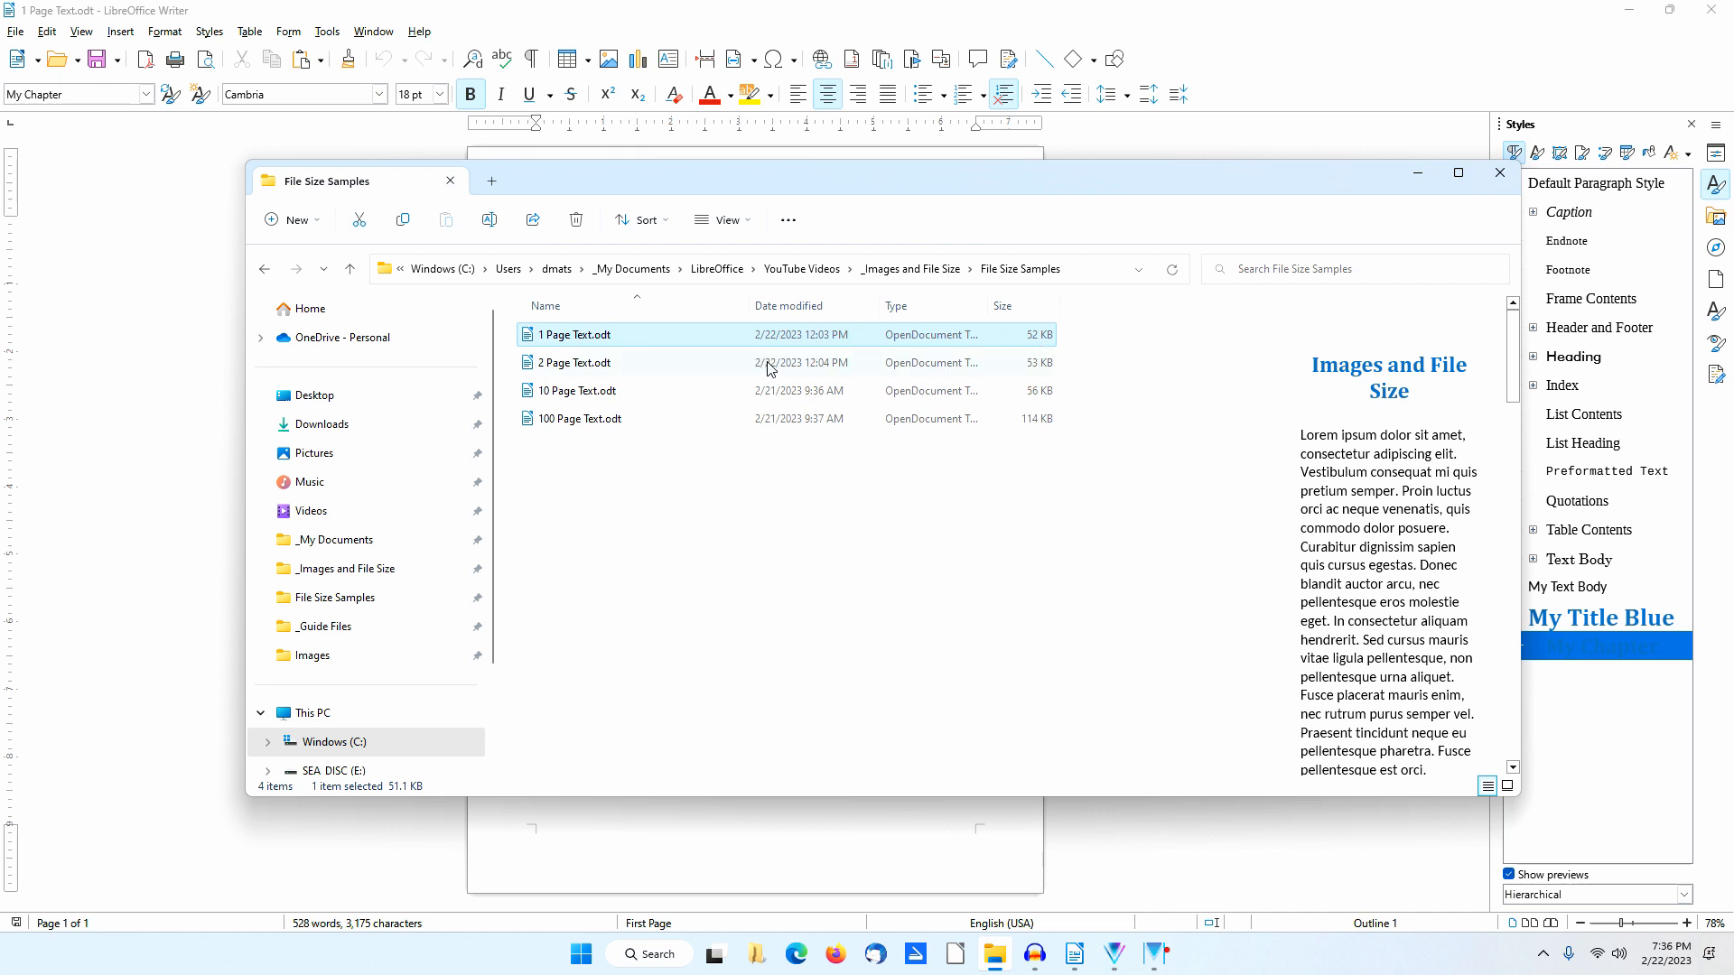
pyautogui.click(635, 367)
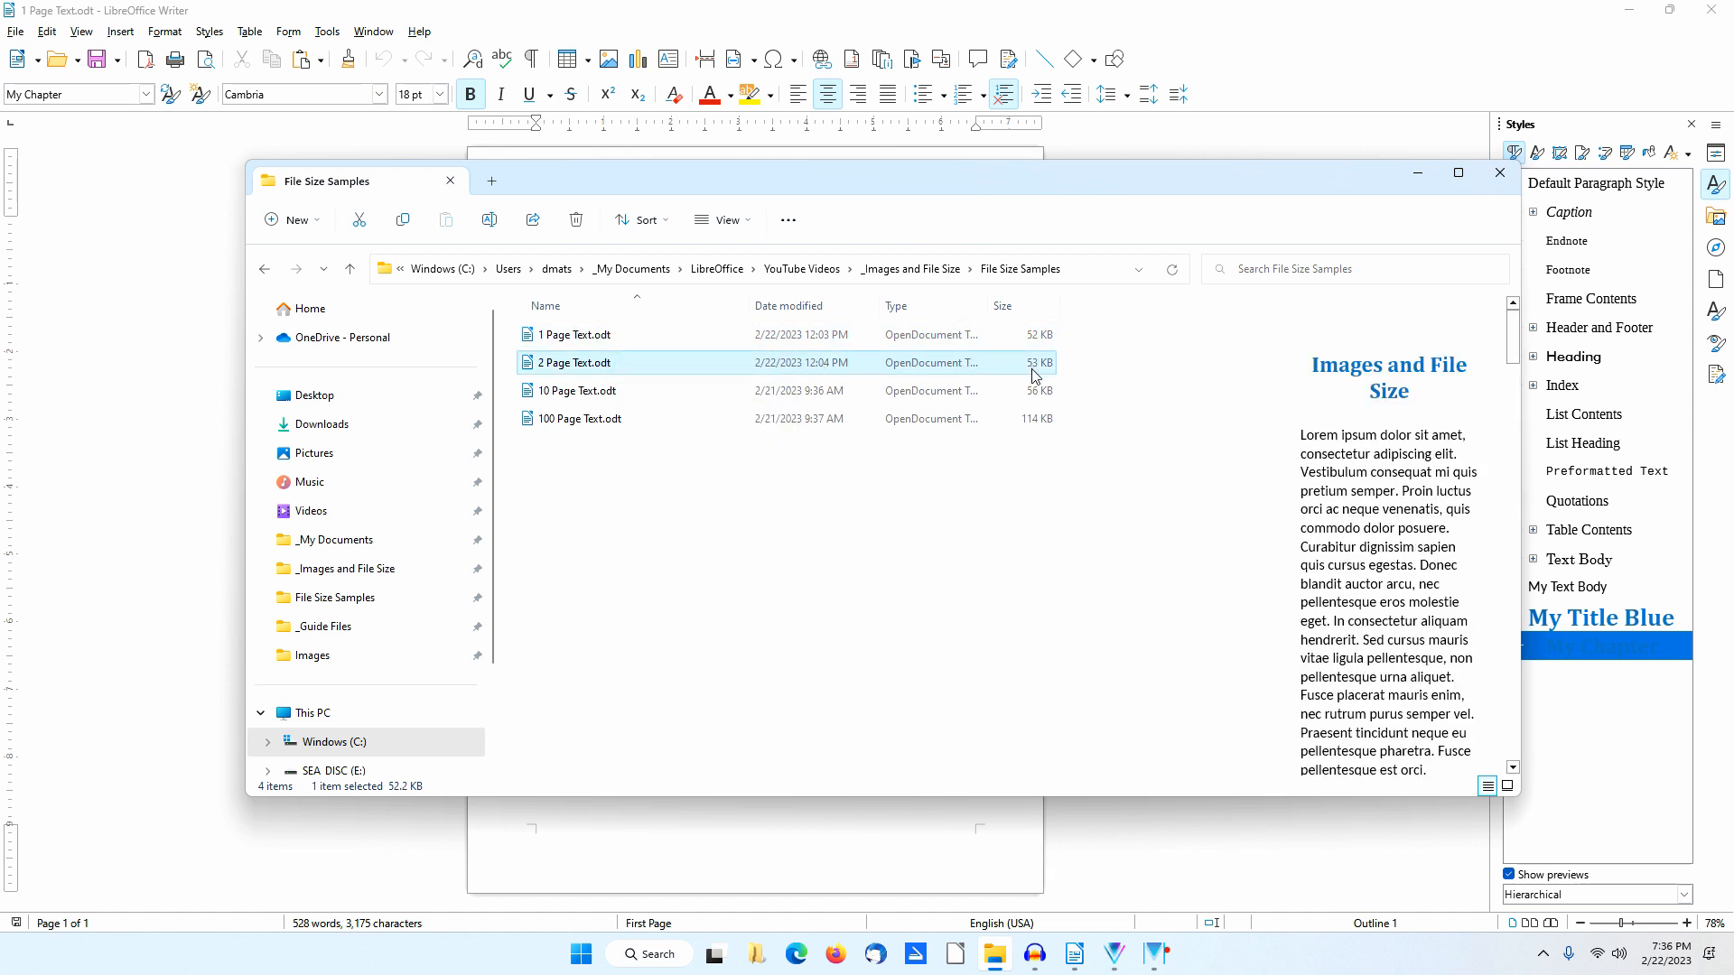
pyautogui.click(662, 398)
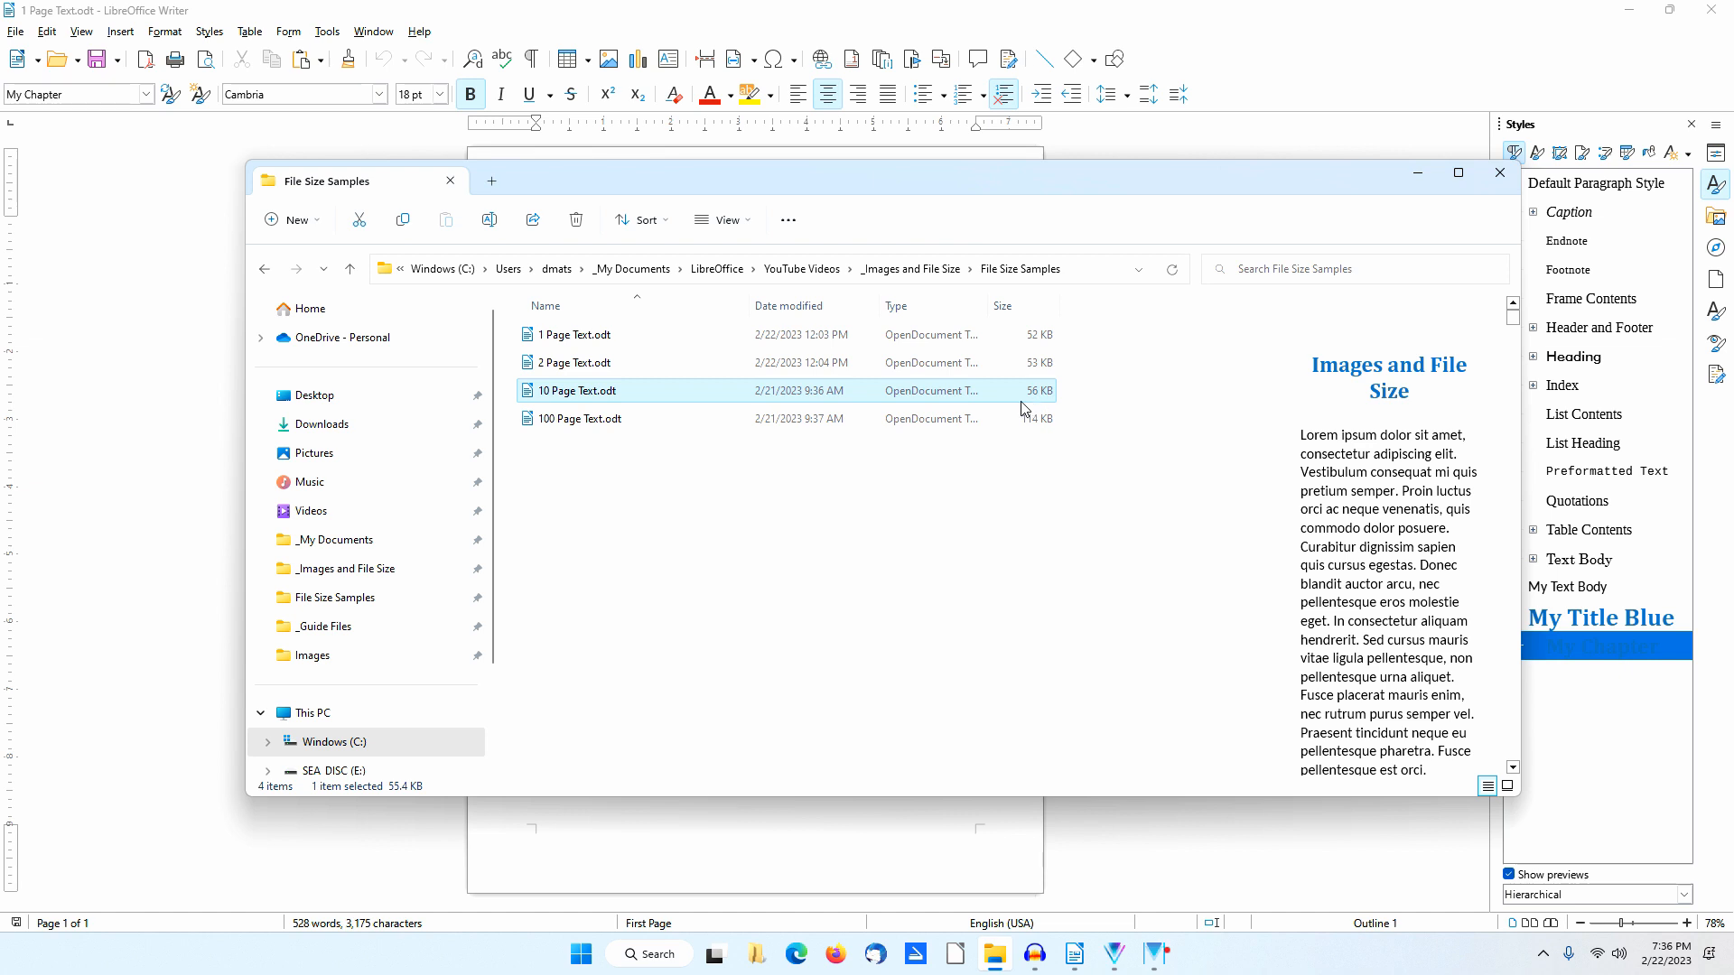
pyautogui.click(678, 423)
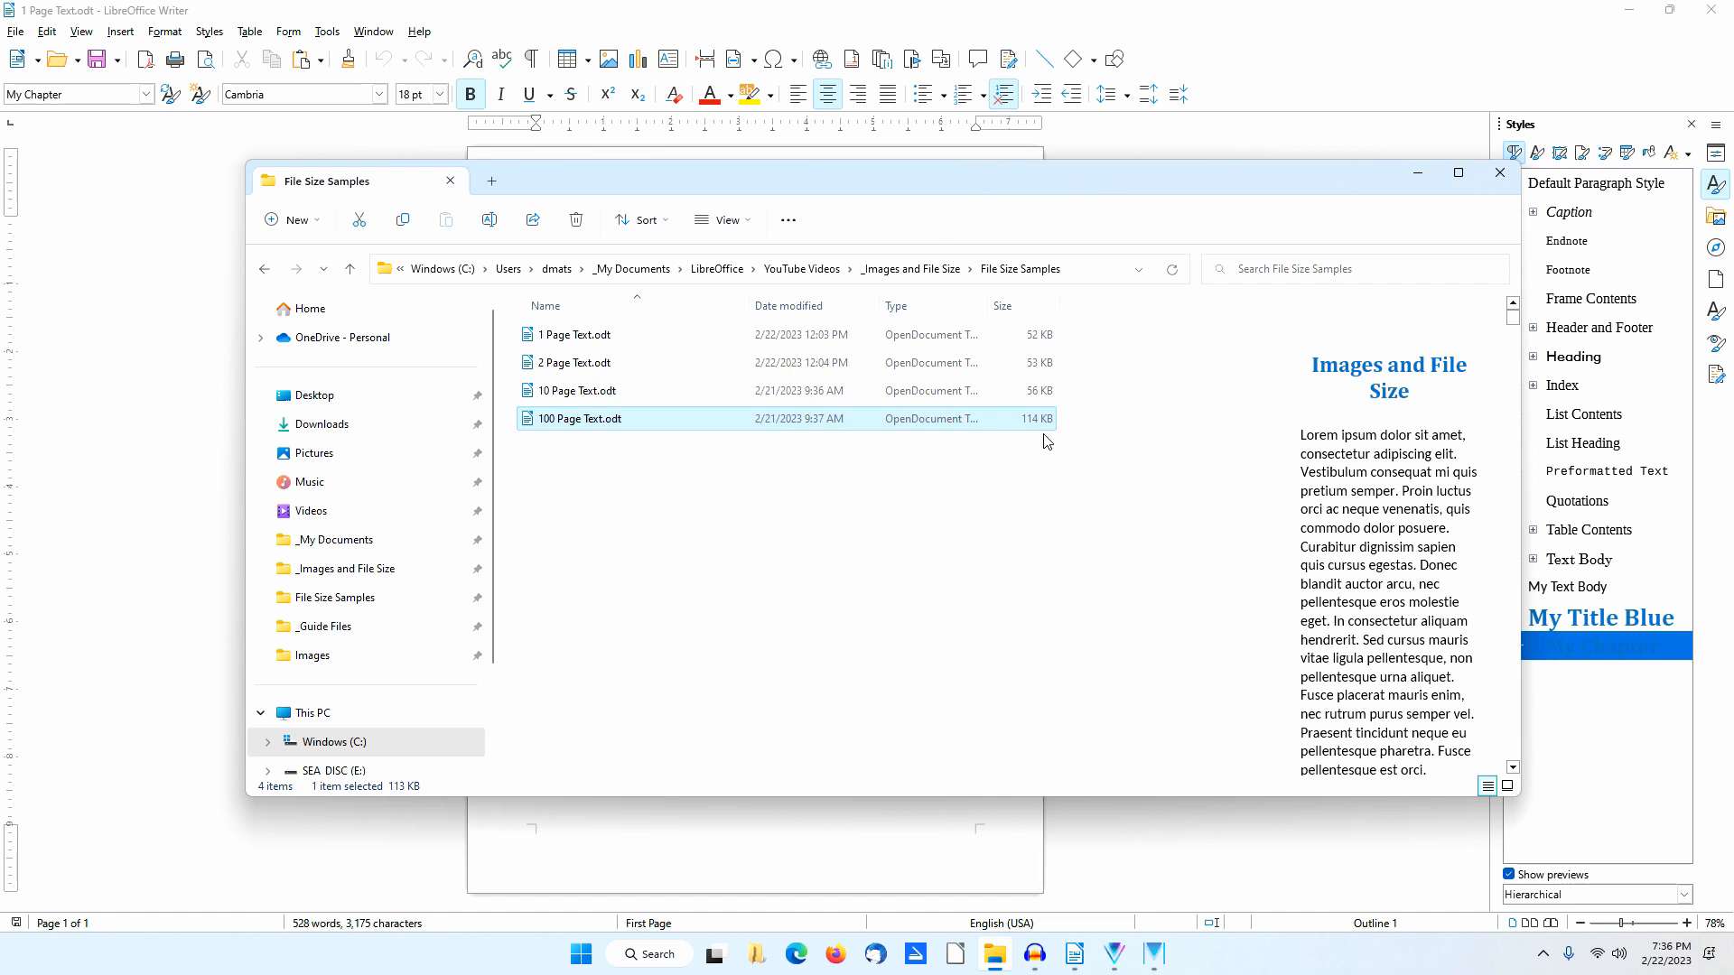
pyautogui.click(1246, 13)
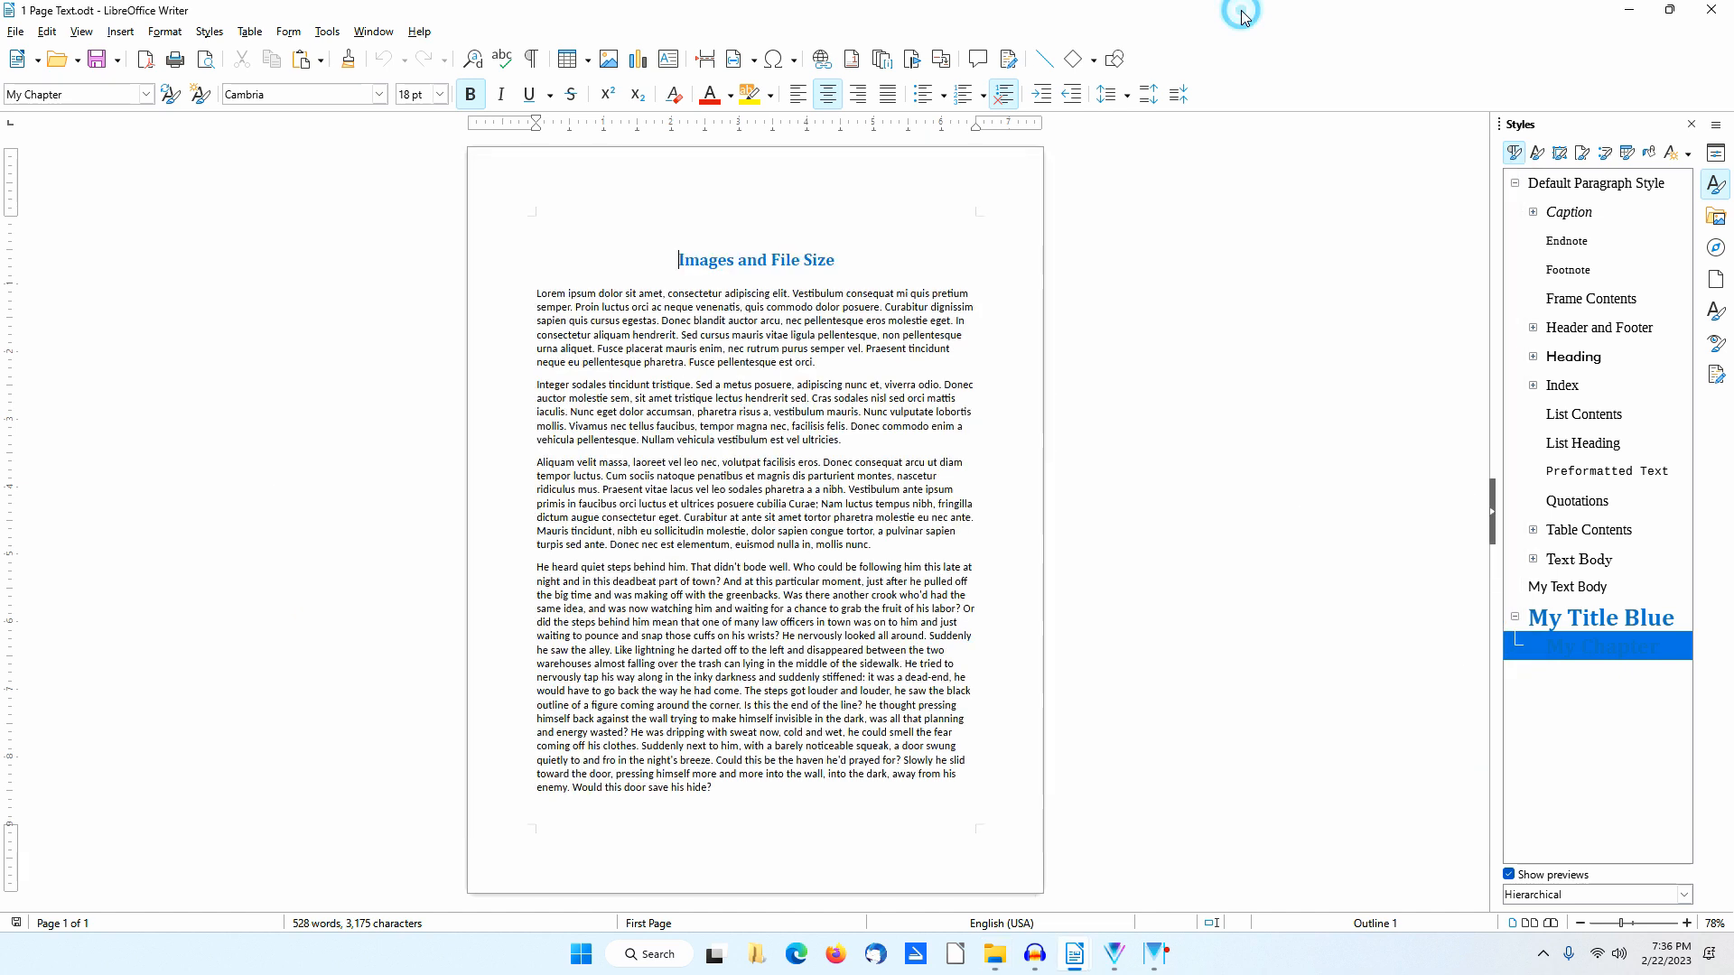
# Insert the second image of the _Sizing gallery theme at the start of the paragraph beginning "Integer sodales"
pyautogui.click(533, 384)
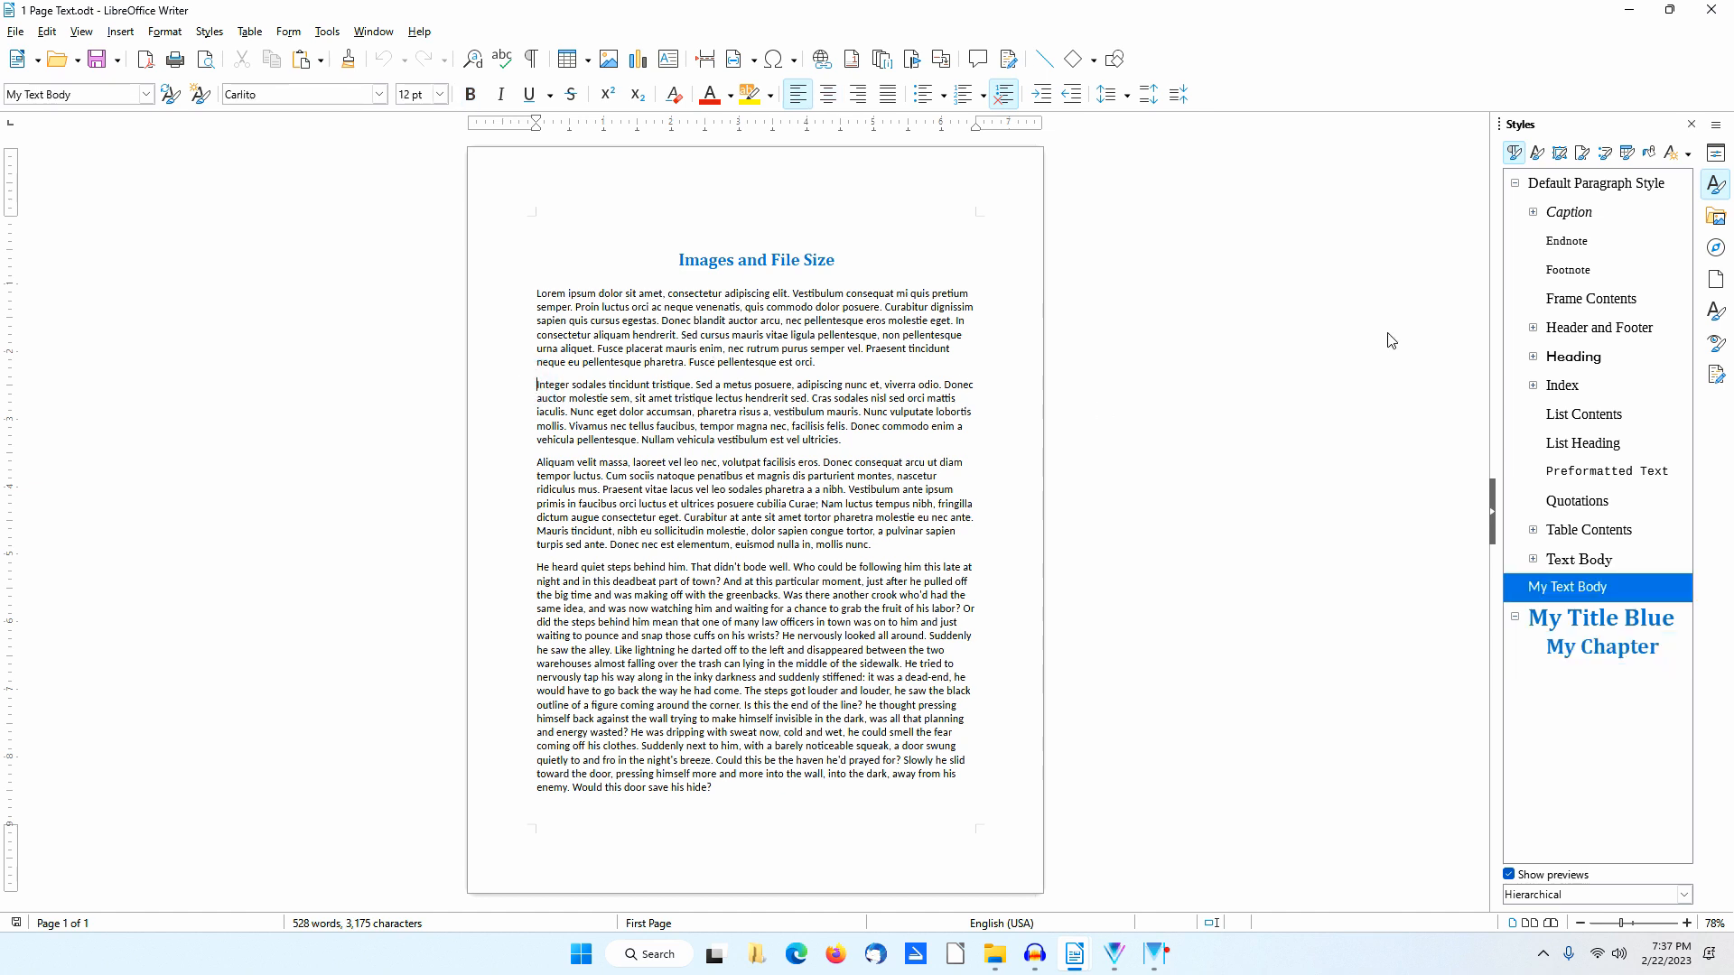
pyautogui.click(1718, 221)
pyautogui.click(1616, 169)
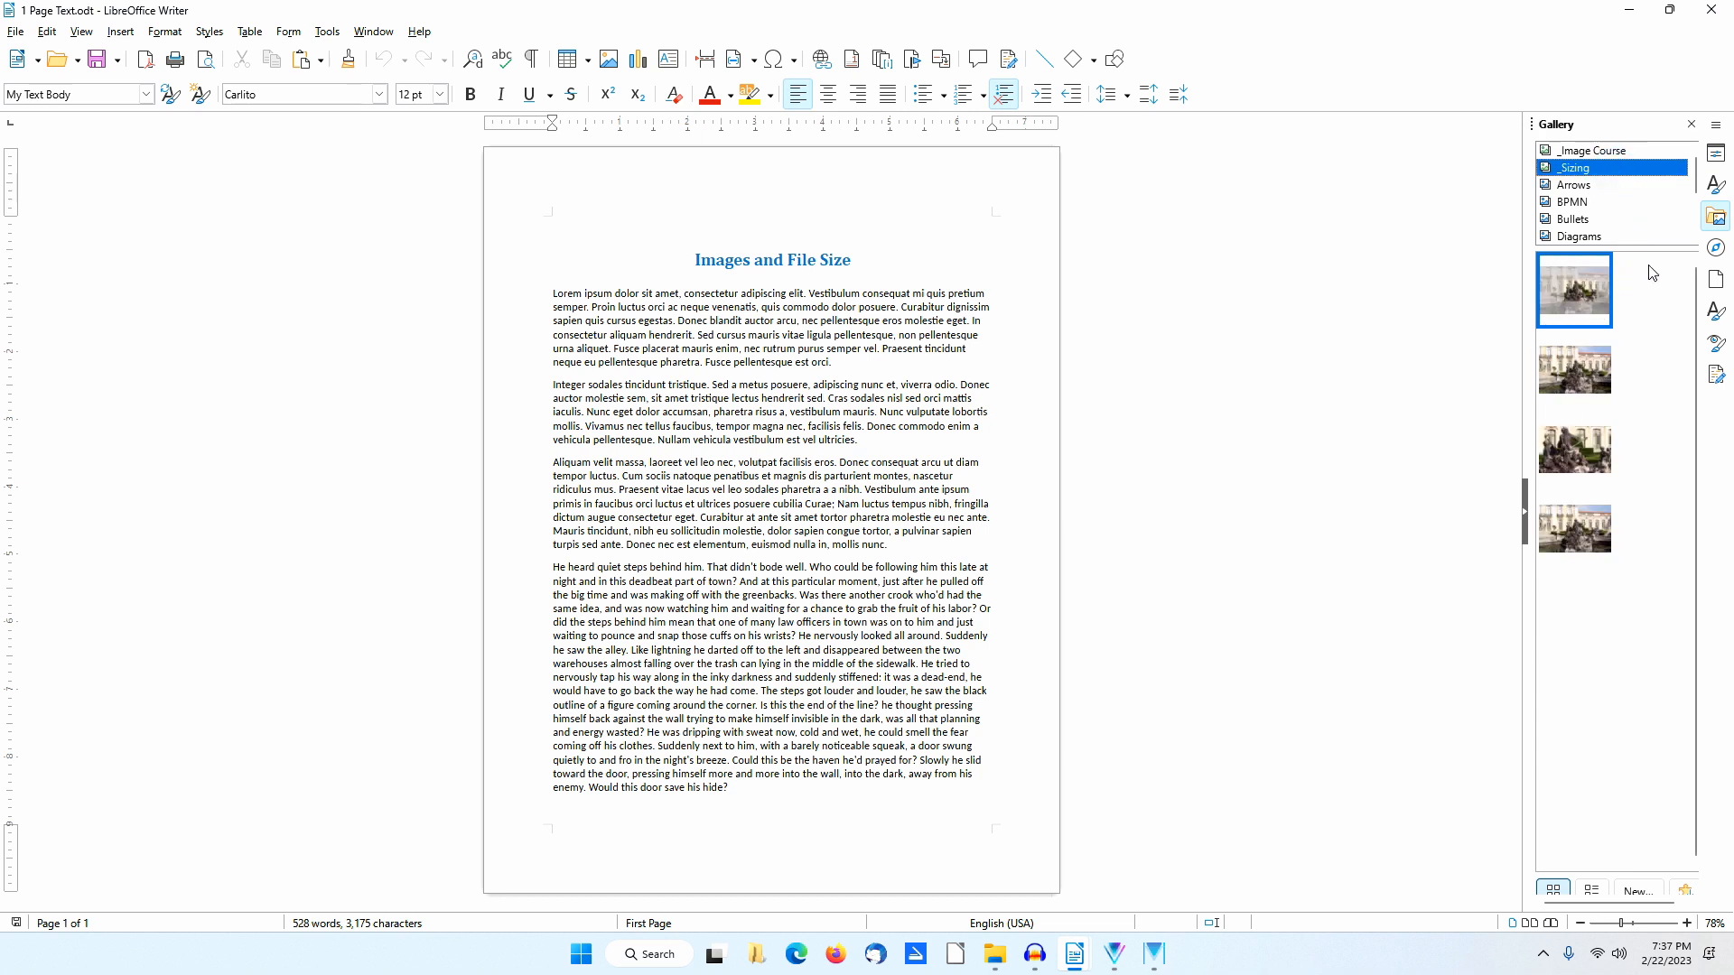
pyautogui.rightClick(1577, 368)
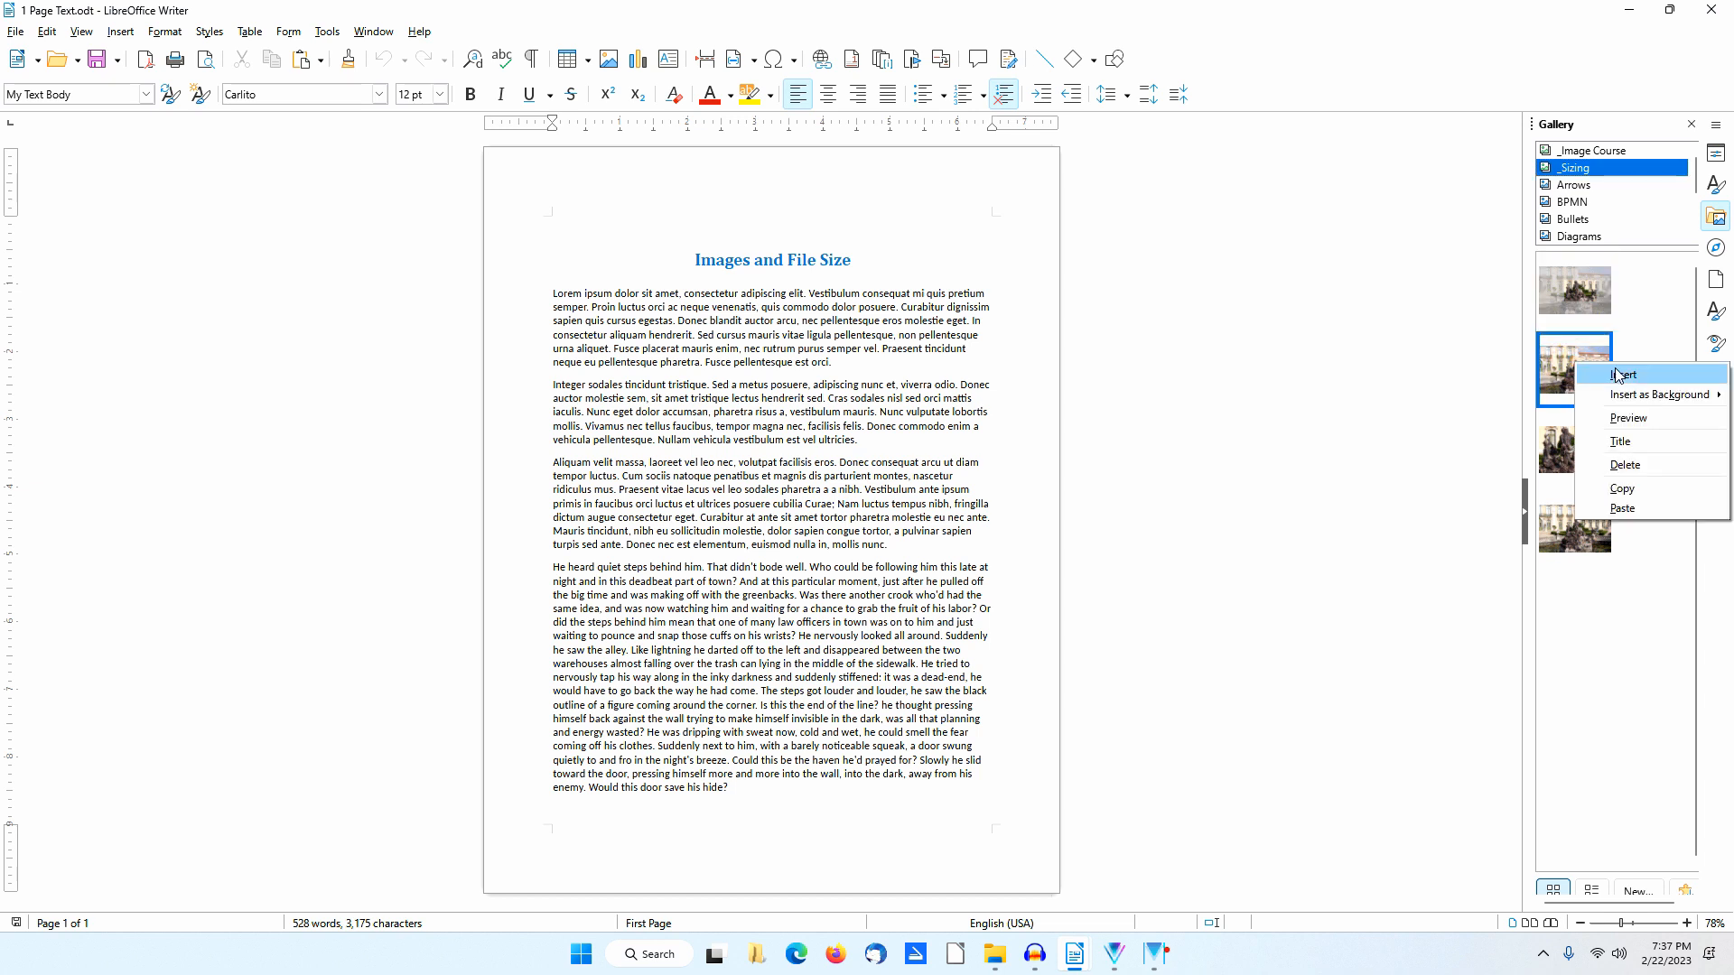
pyautogui.click(1618, 374)
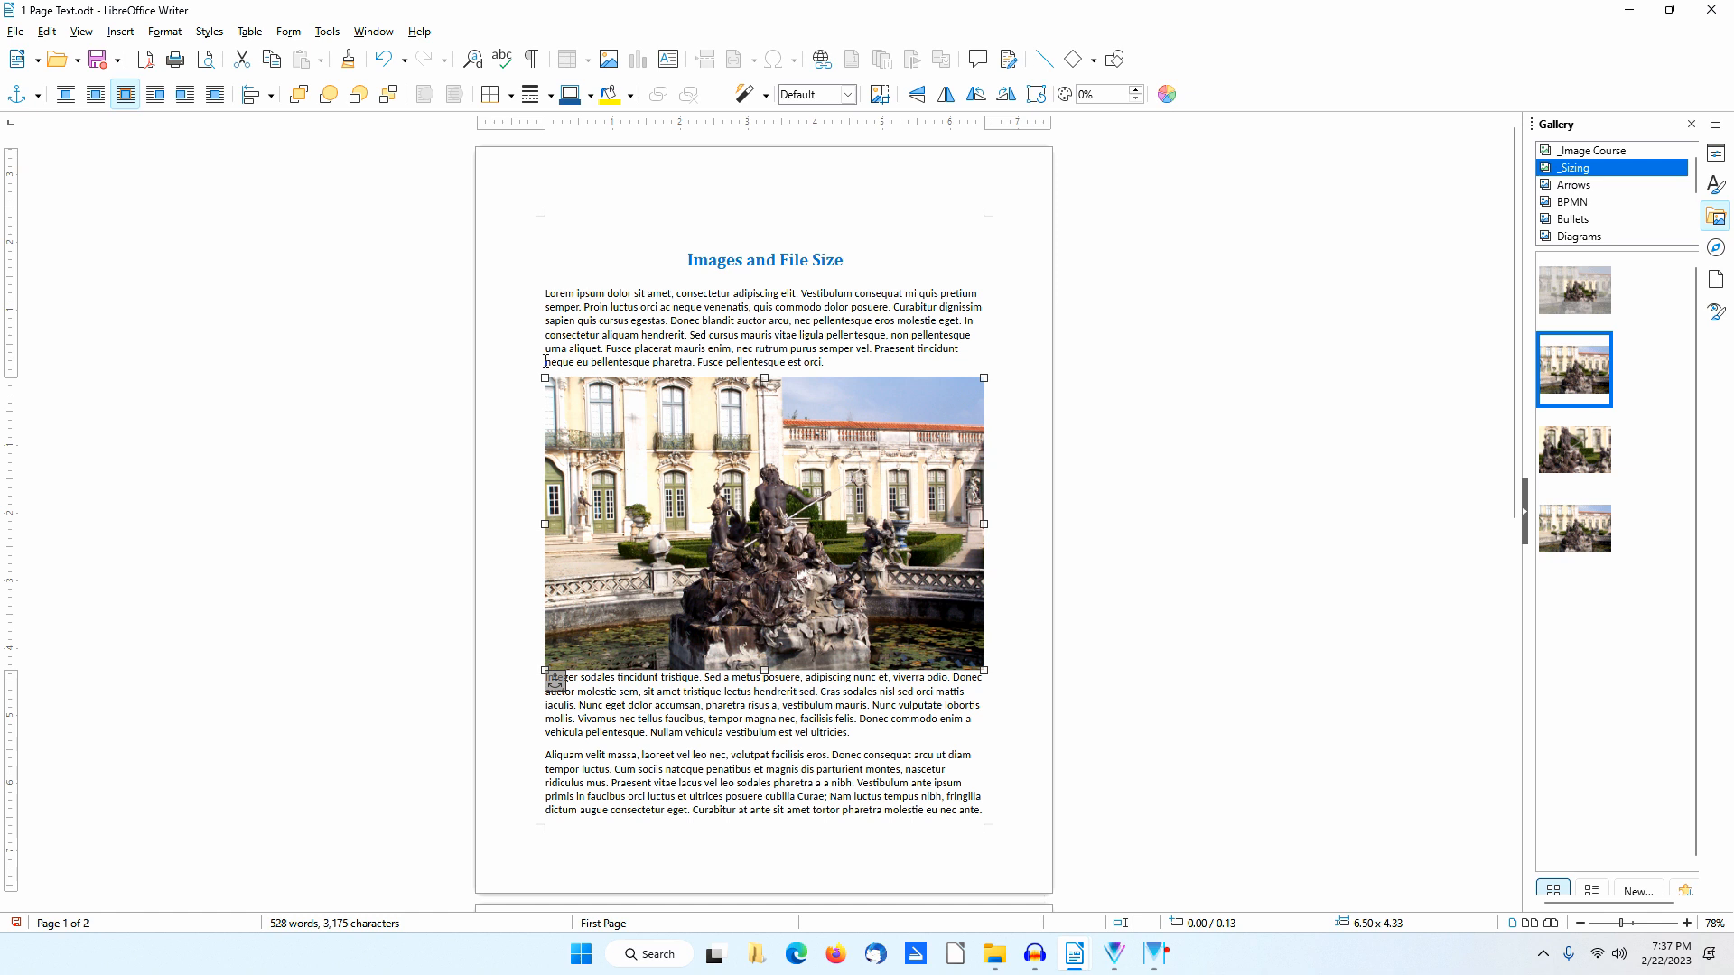
# Save the document under the new name "1 Page Text with image.odt" in the File Size Samples folder
pyautogui.click(546, 685)
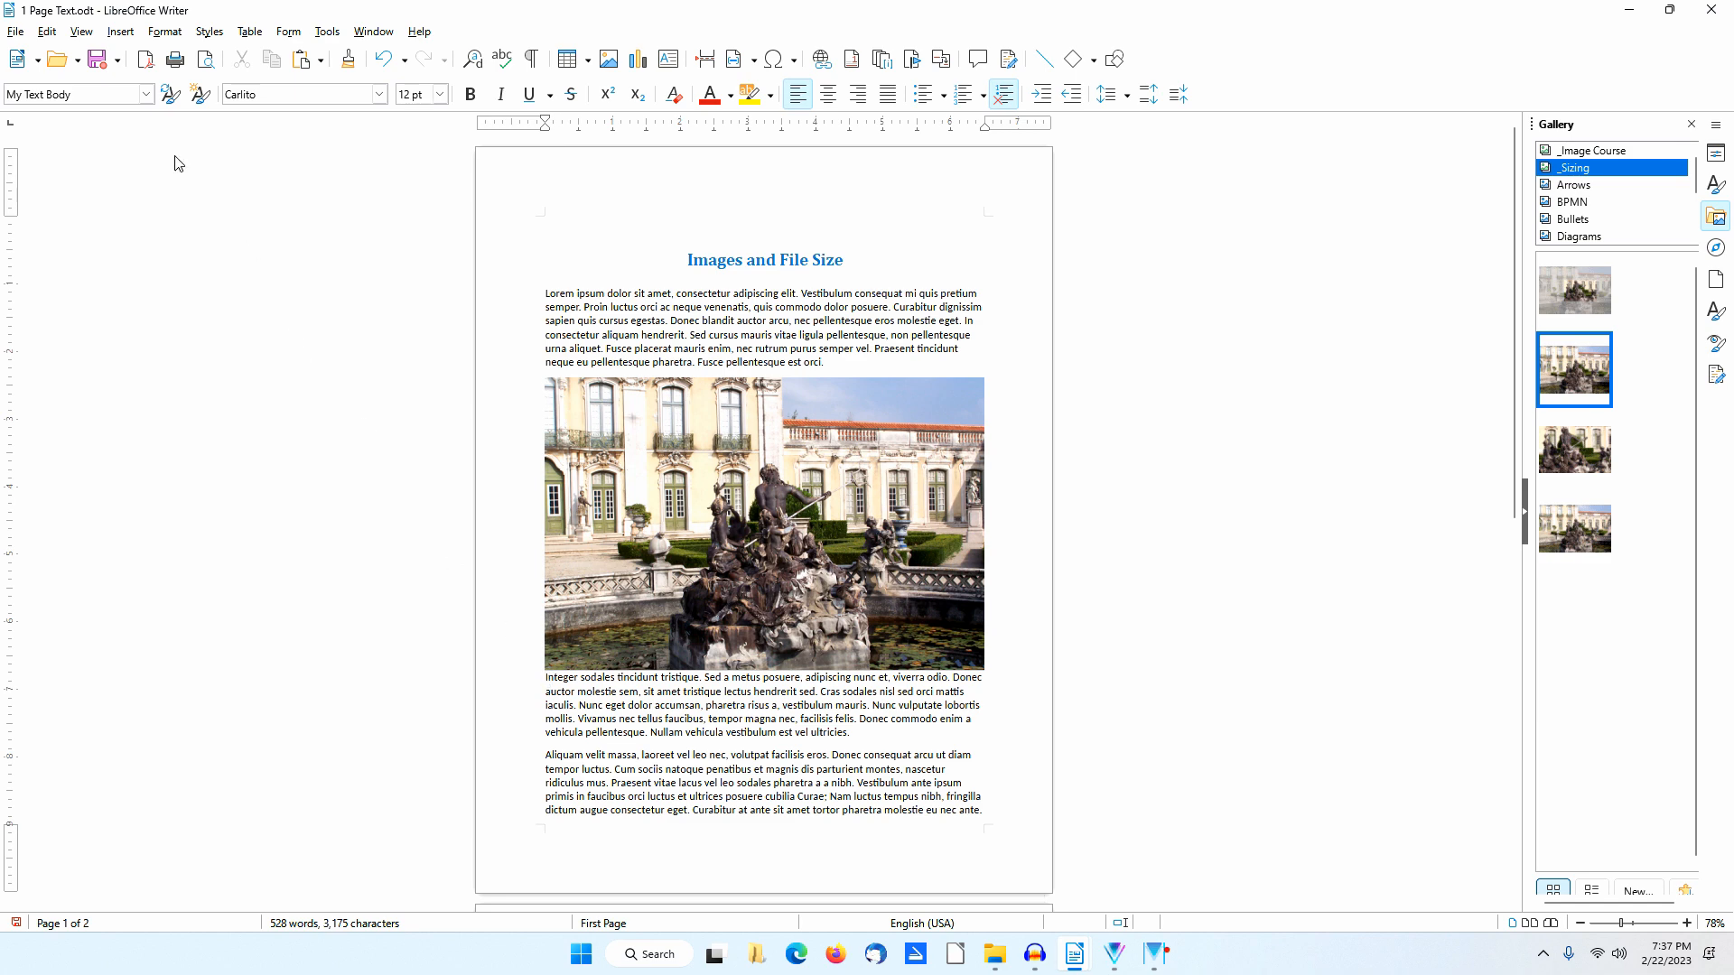
pyautogui.click(16, 31)
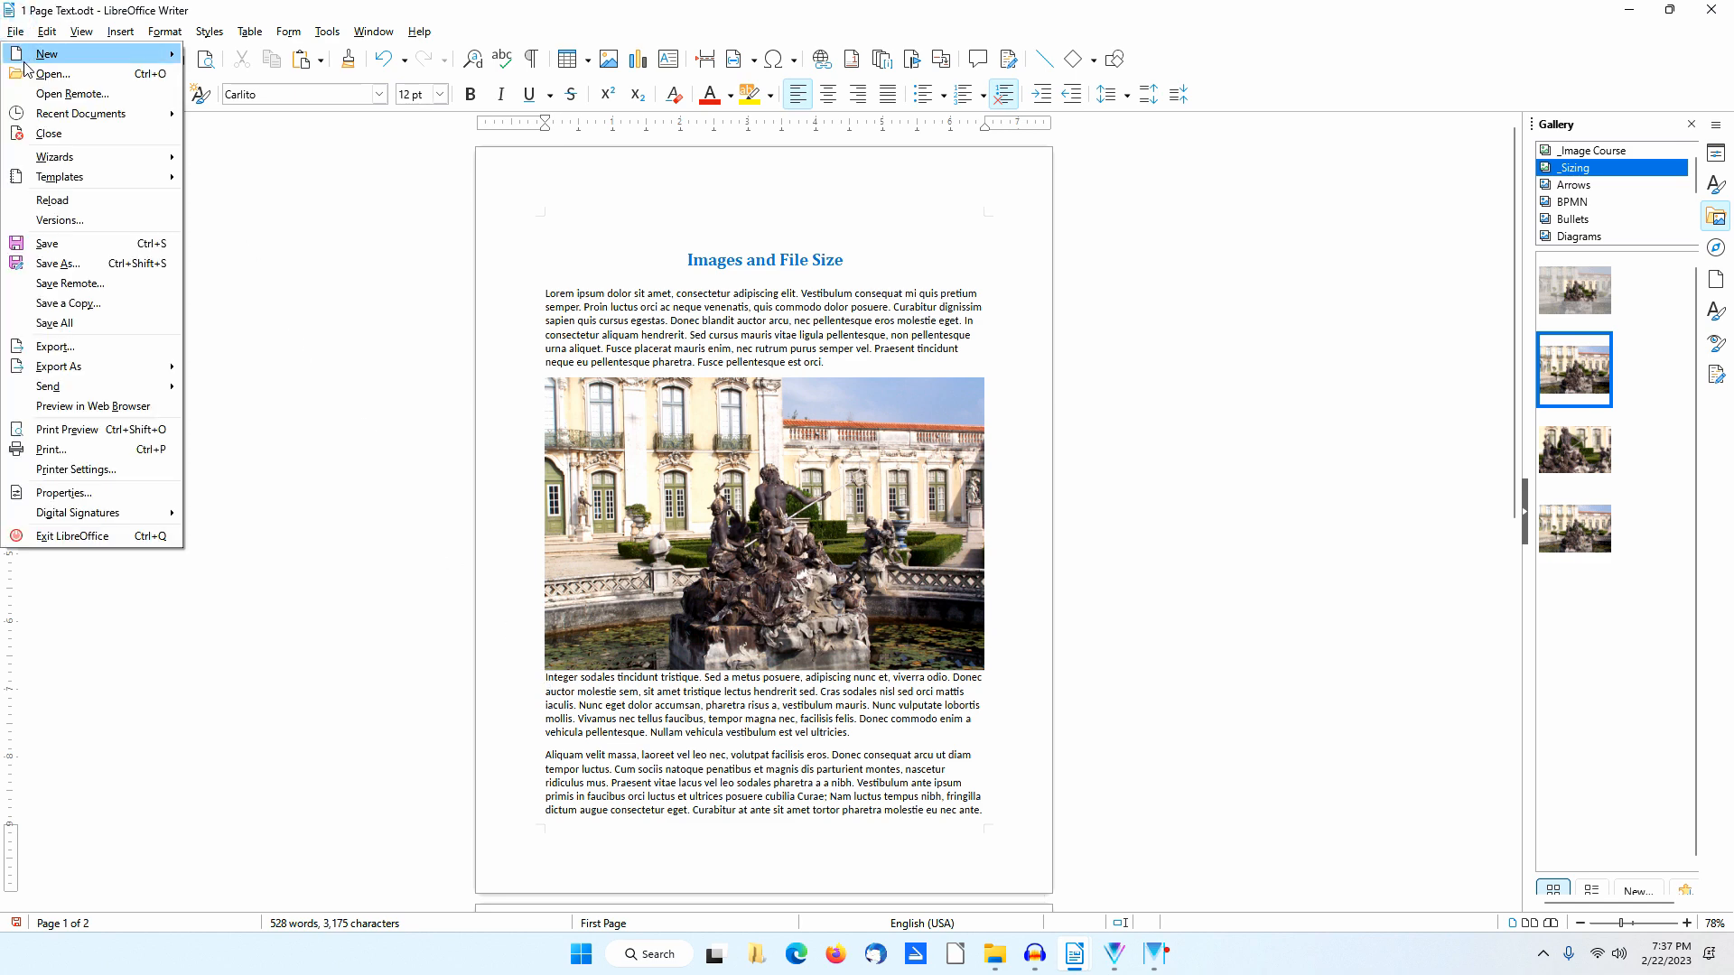
pyautogui.click(77, 262)
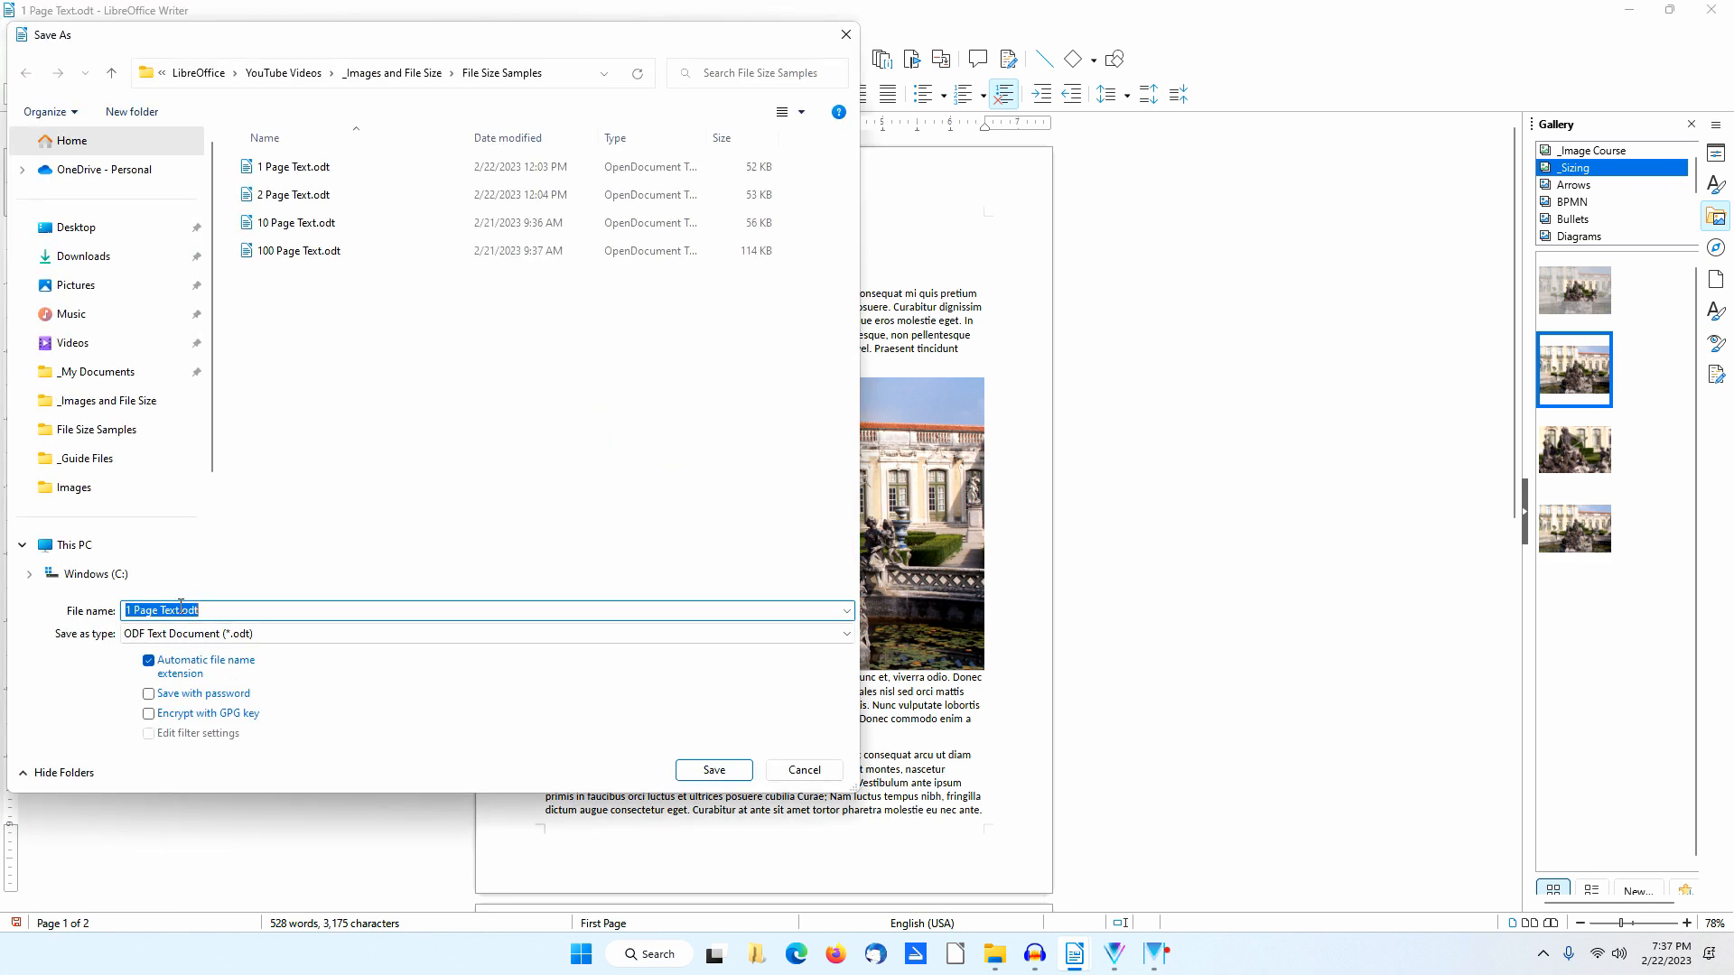
pyautogui.click(178, 618)
pyautogui.write('with image')
pyautogui.press('Return')
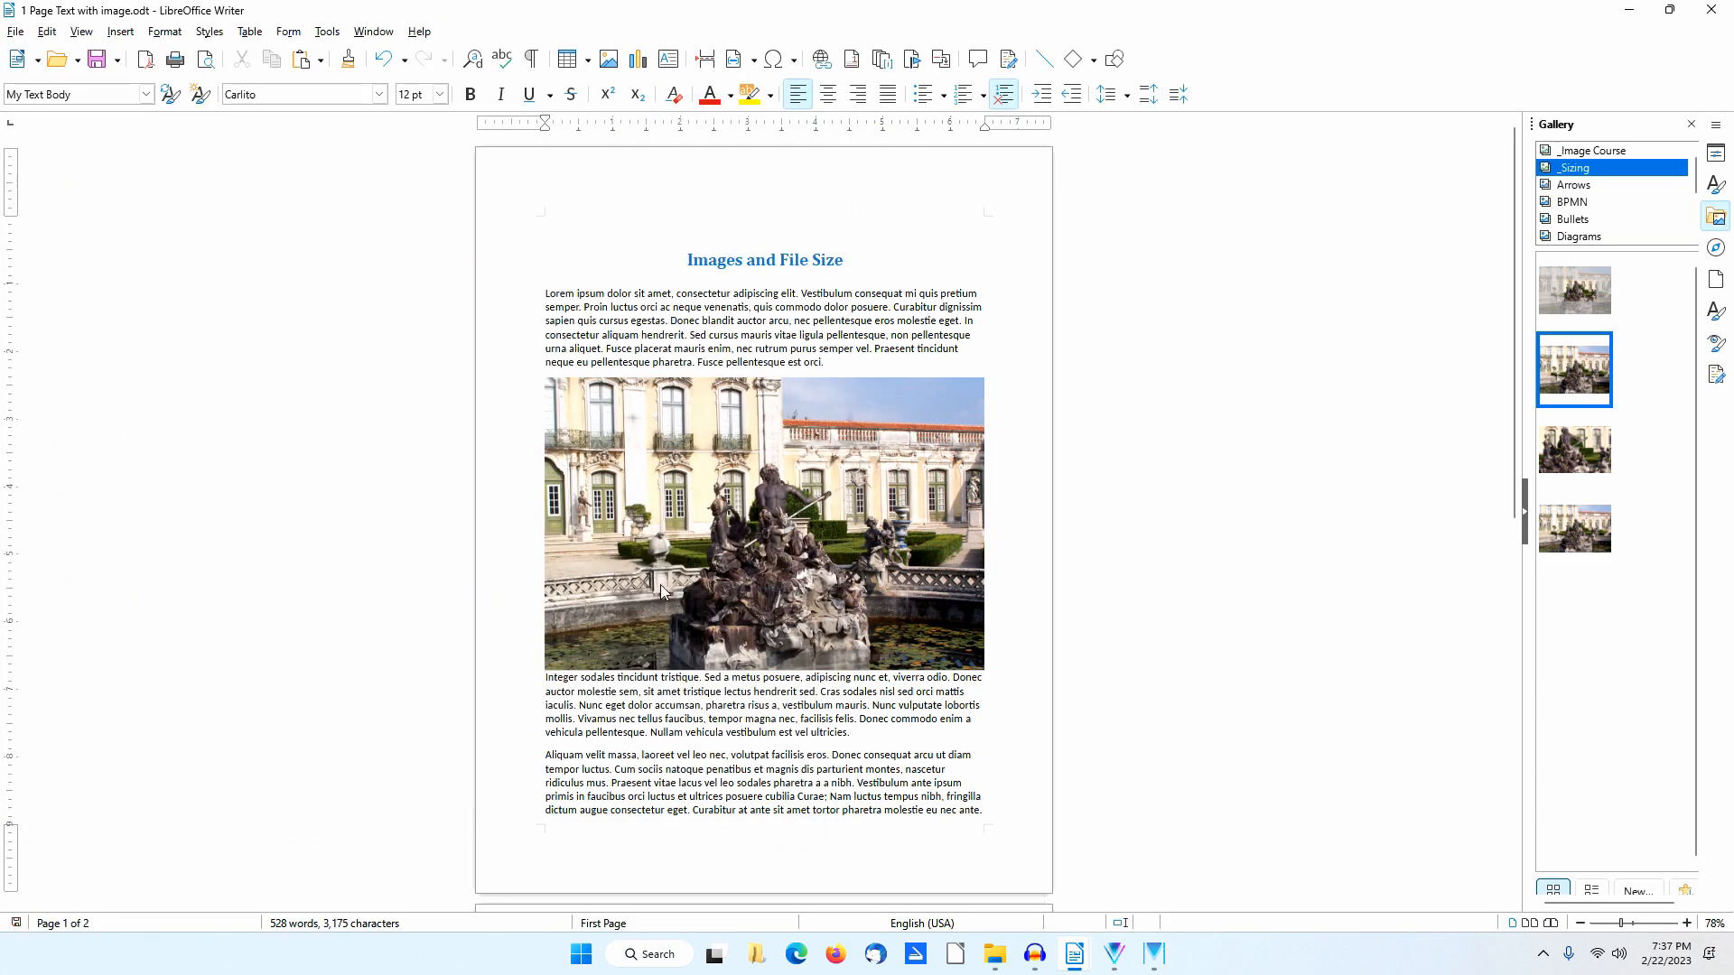
# Check the size of "1 Page Text with image.odt" in File Explorer, and return to LibreOffice Writer
pyautogui.click(994, 956)
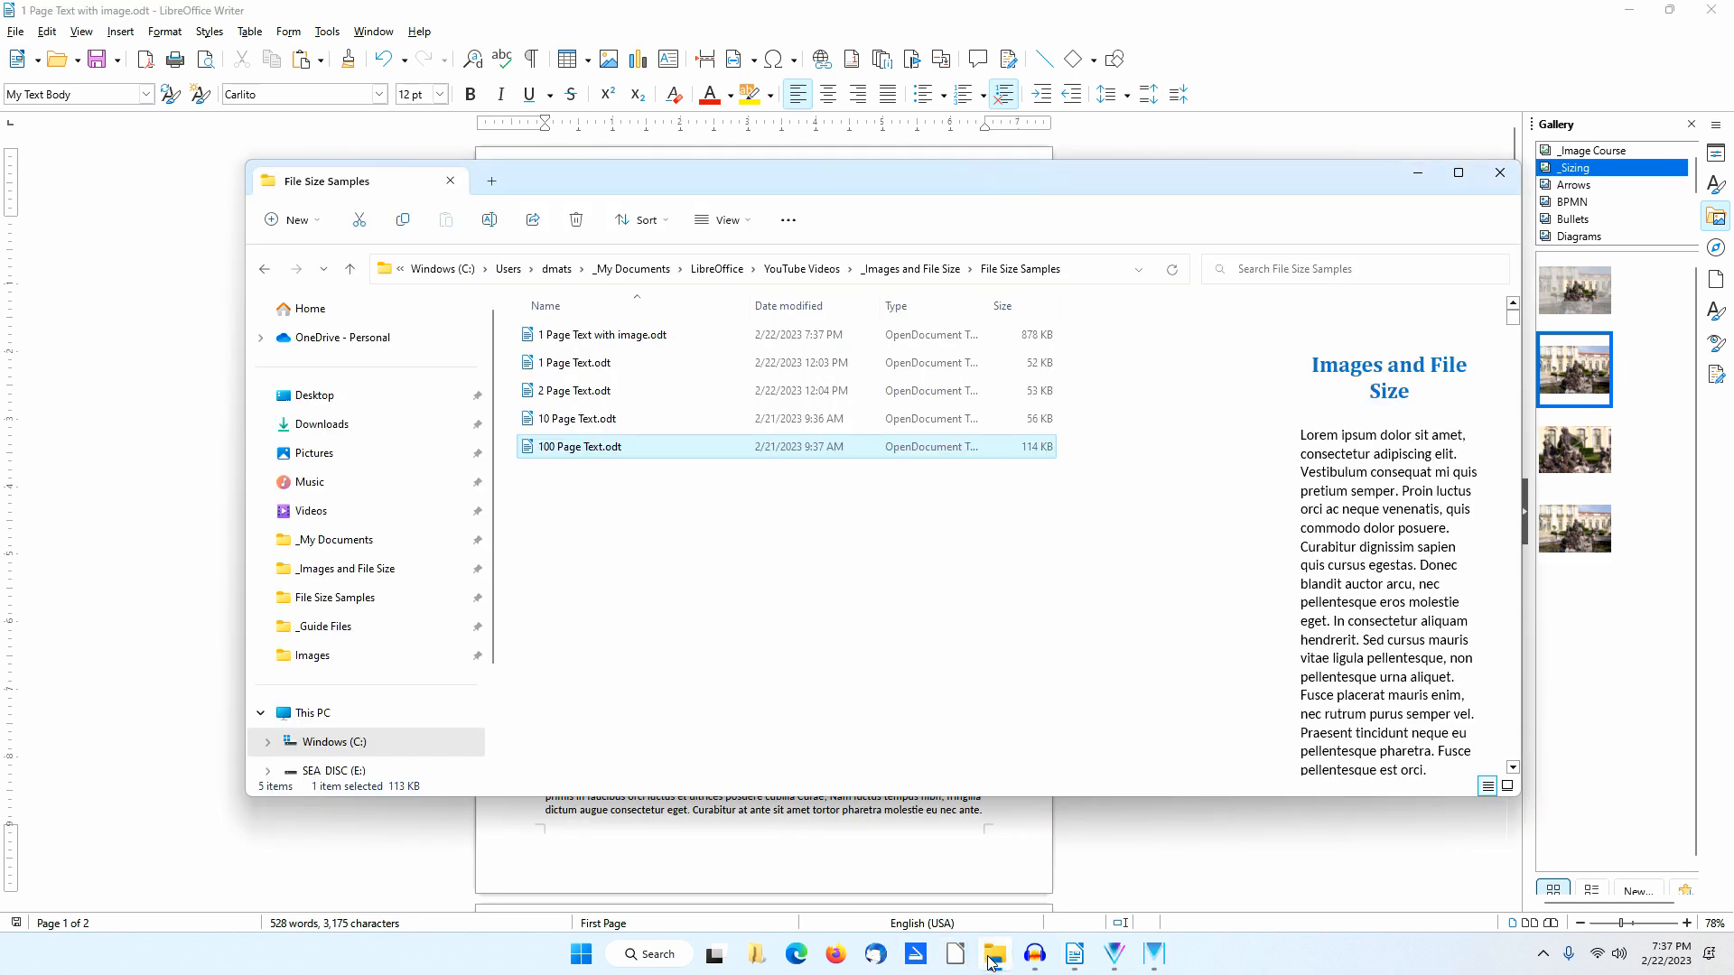
pyautogui.click(733, 335)
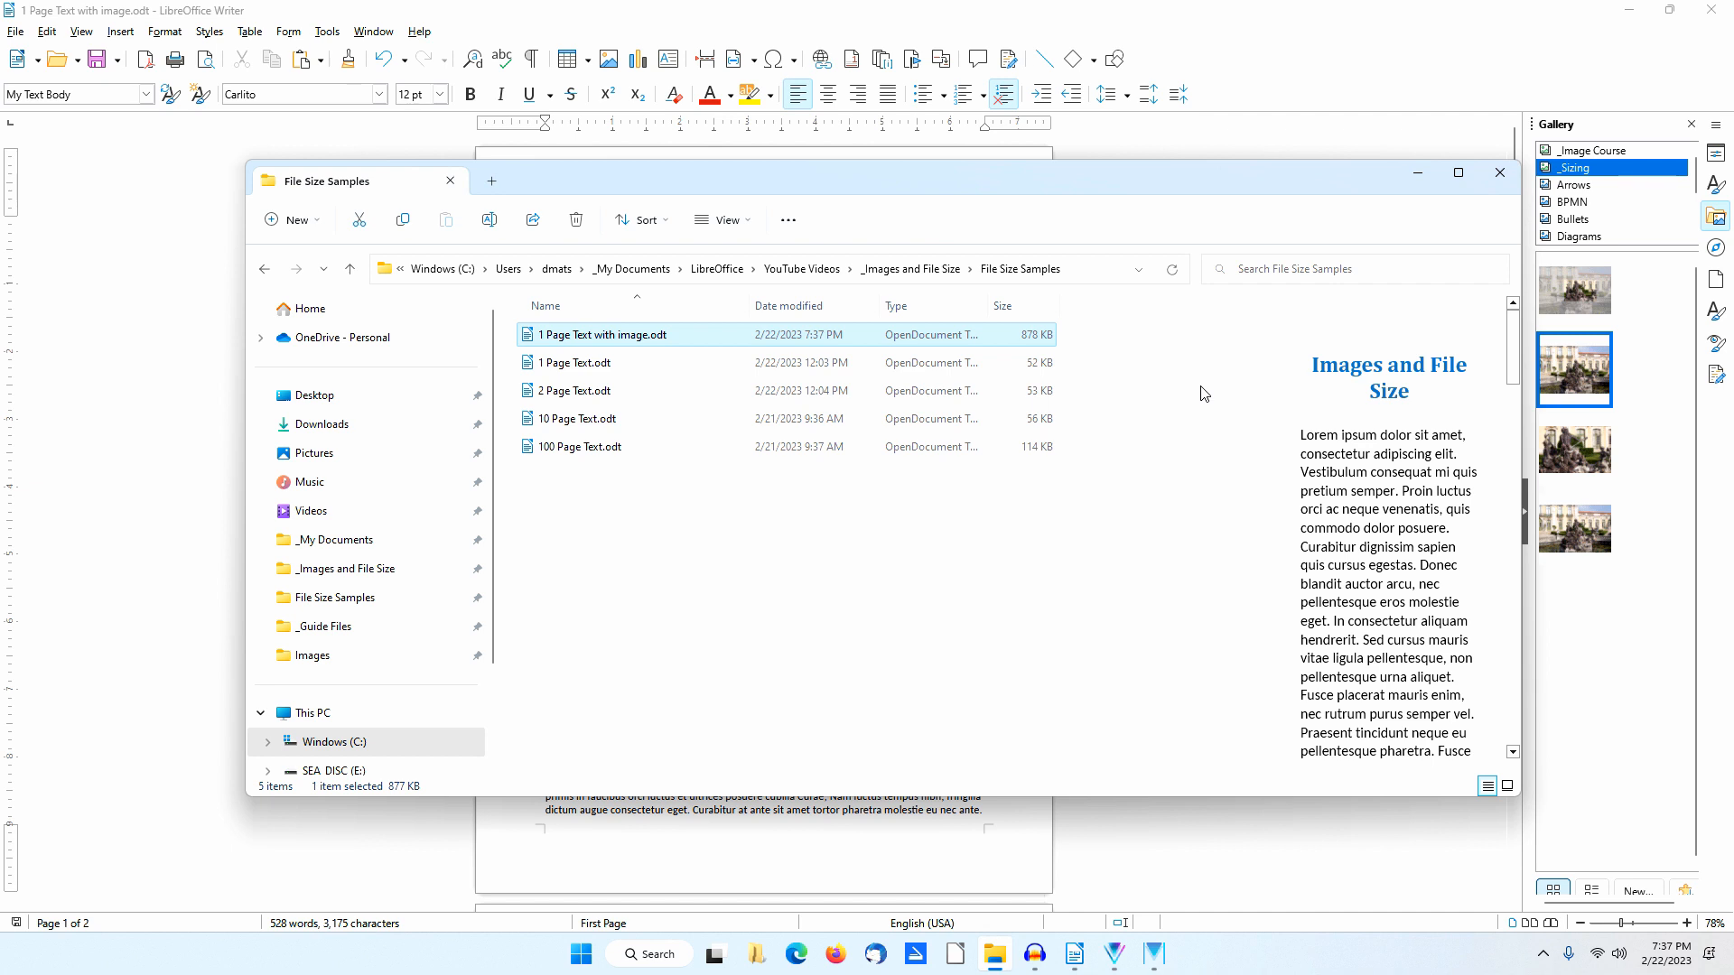
pyautogui.click(1228, 18)
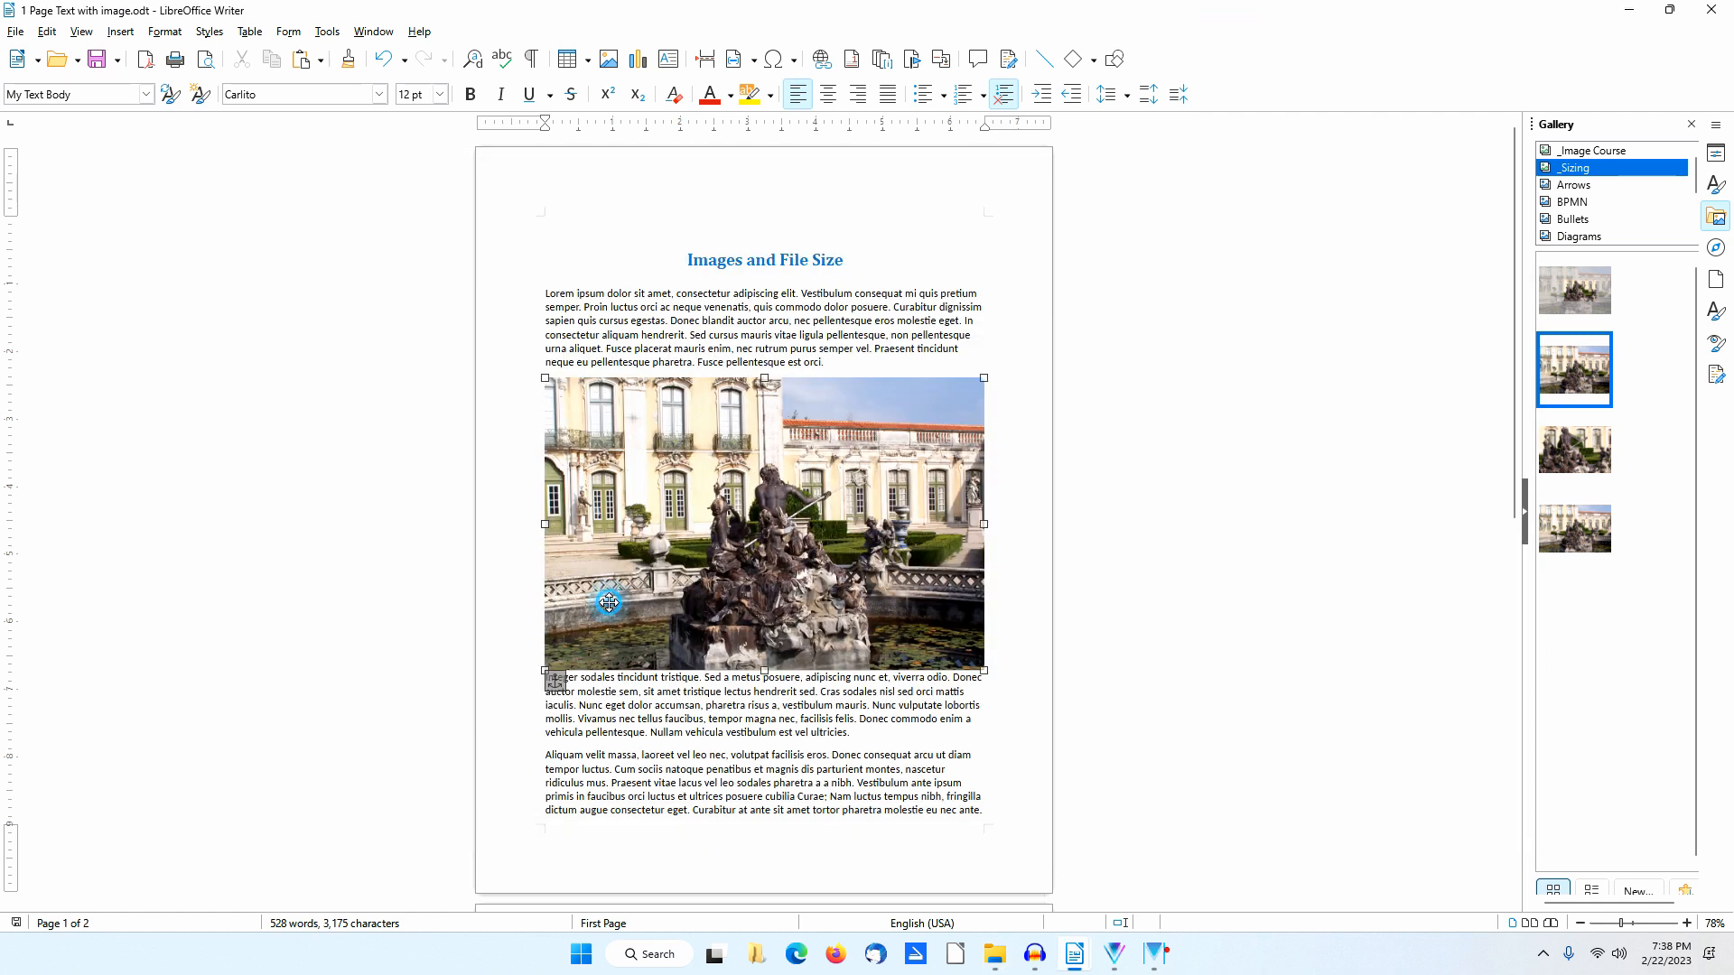
# Shrink the fountain image freehand to about 3.88" × 2.59", and set its exact width to 2.50" with the ratio kept
pyautogui.click(548, 666)
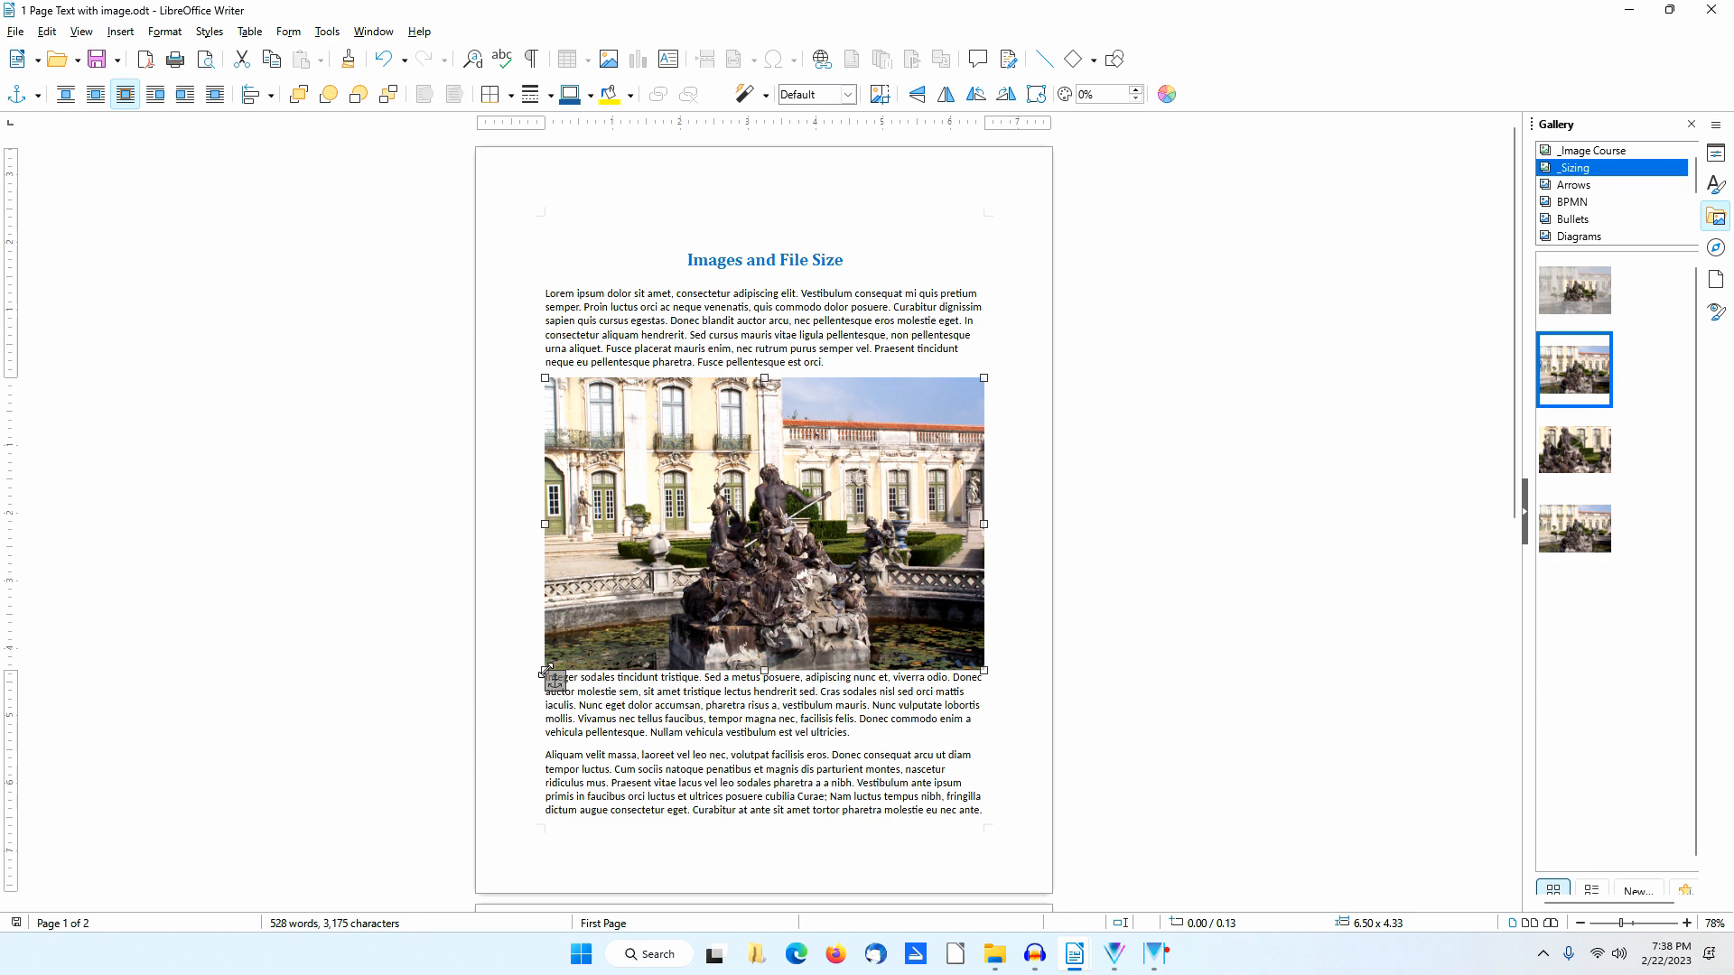
pyautogui.moveTo(547, 670); pyautogui.dragTo(721, 540)
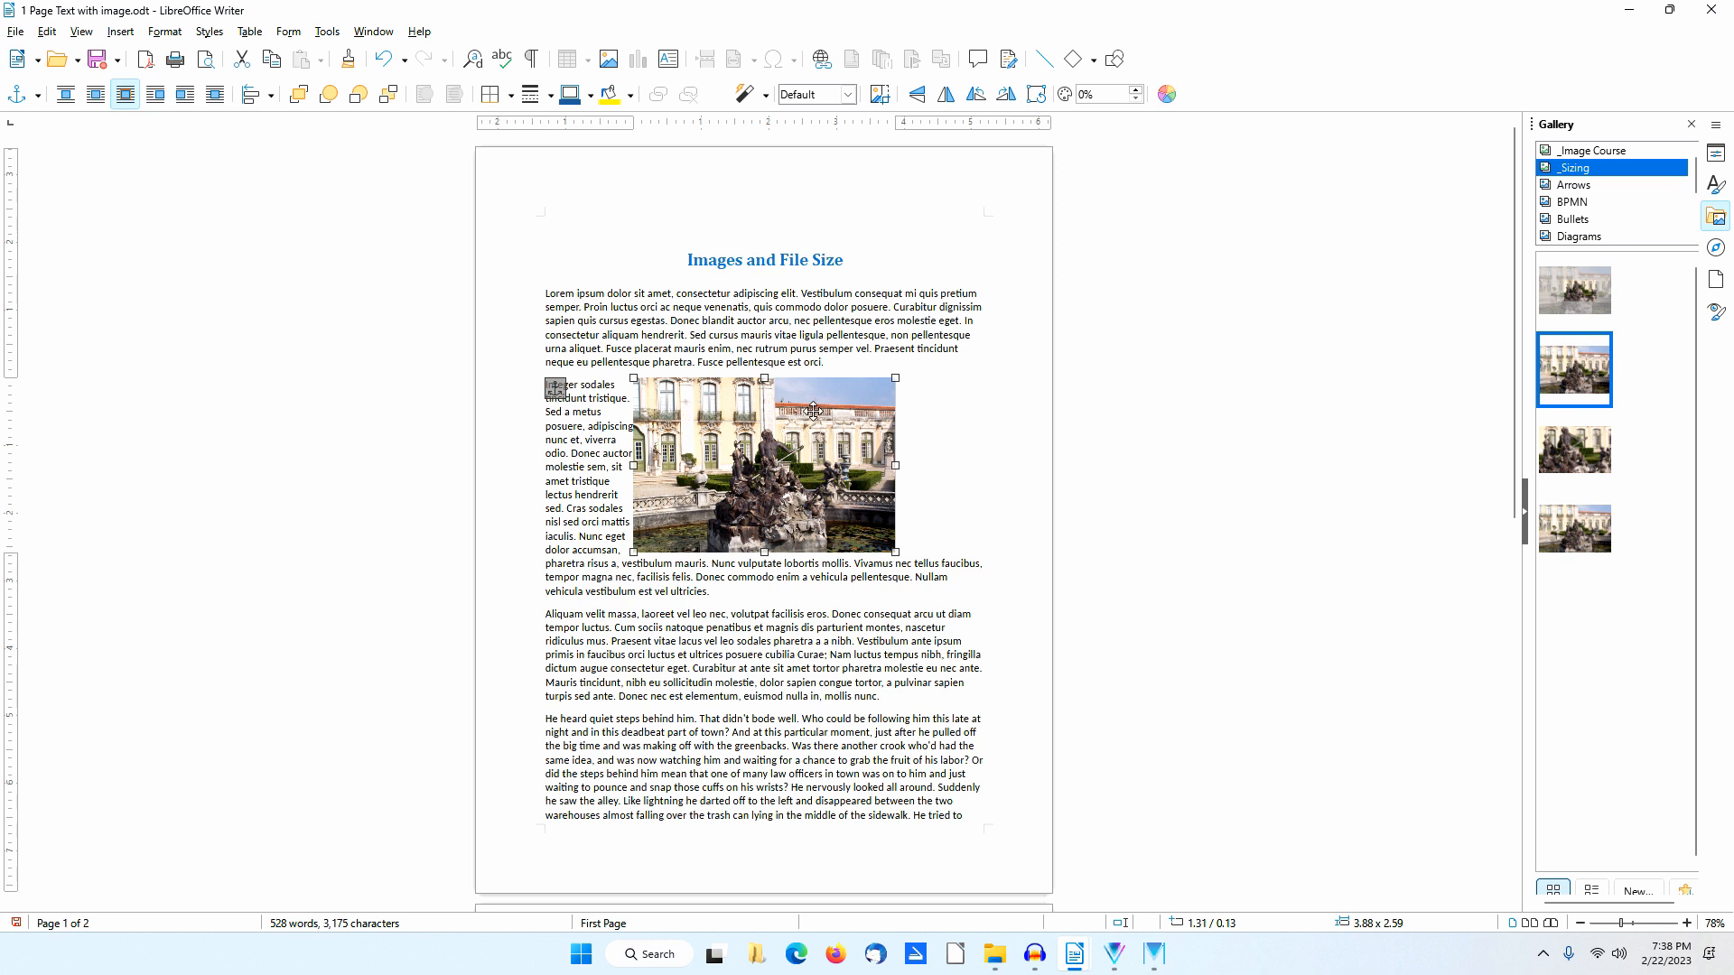
pyautogui.rightClick(814, 411)
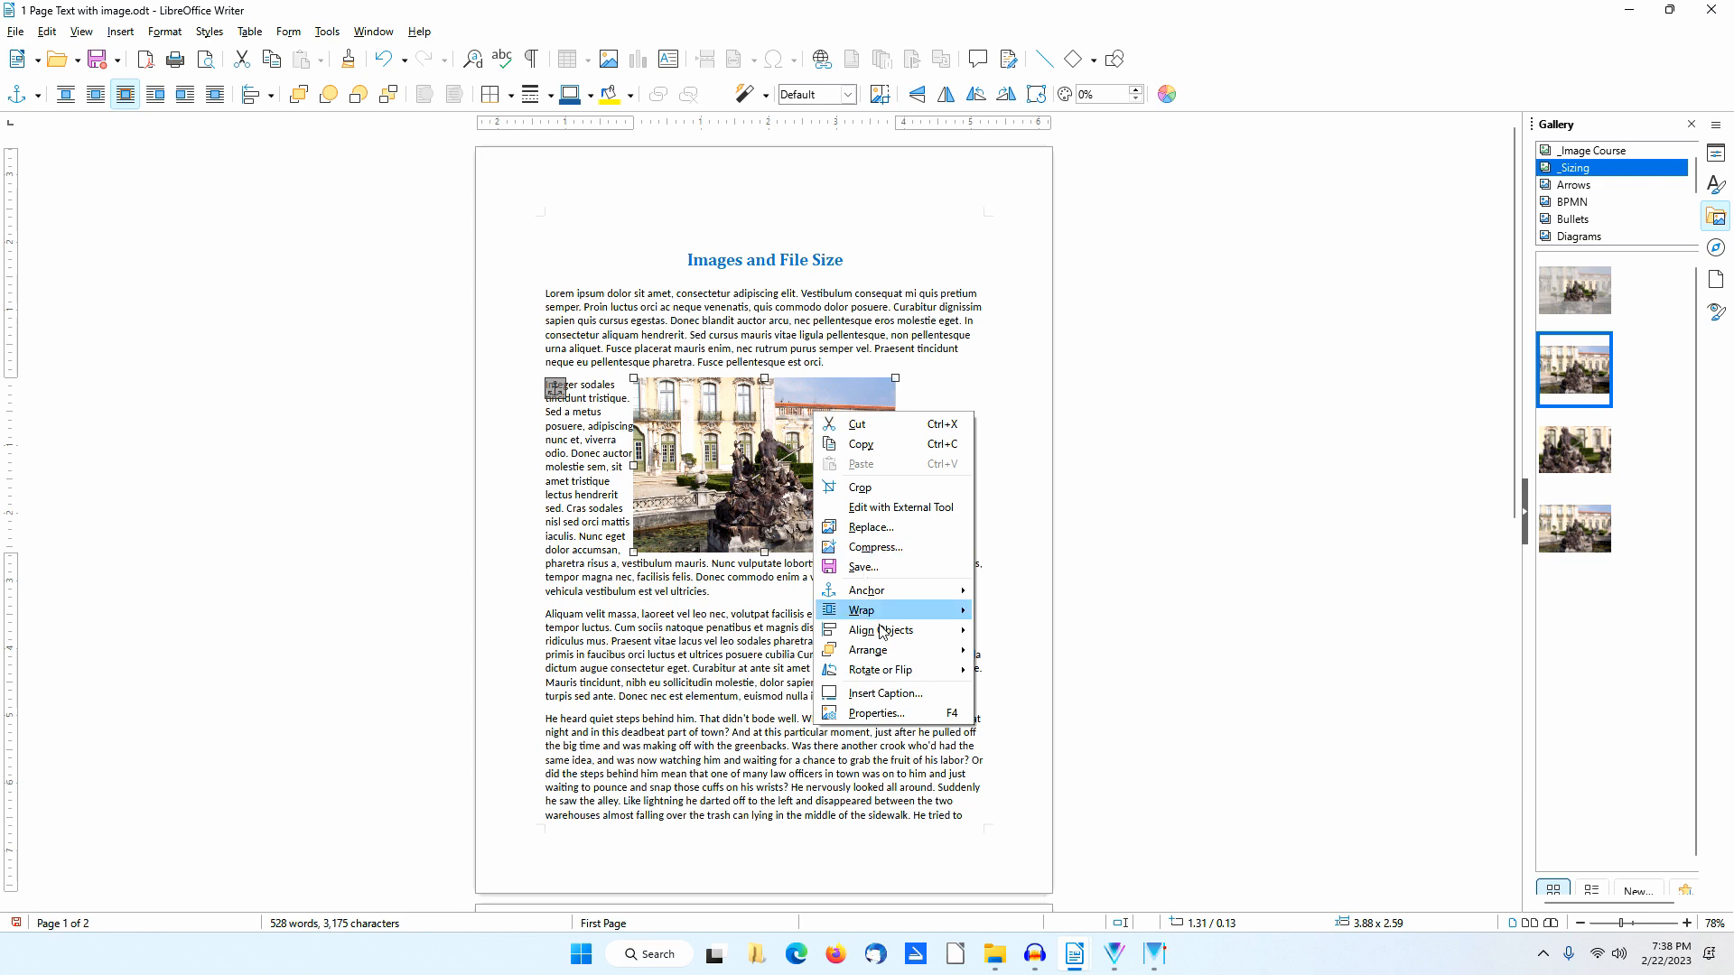
pyautogui.click(907, 717)
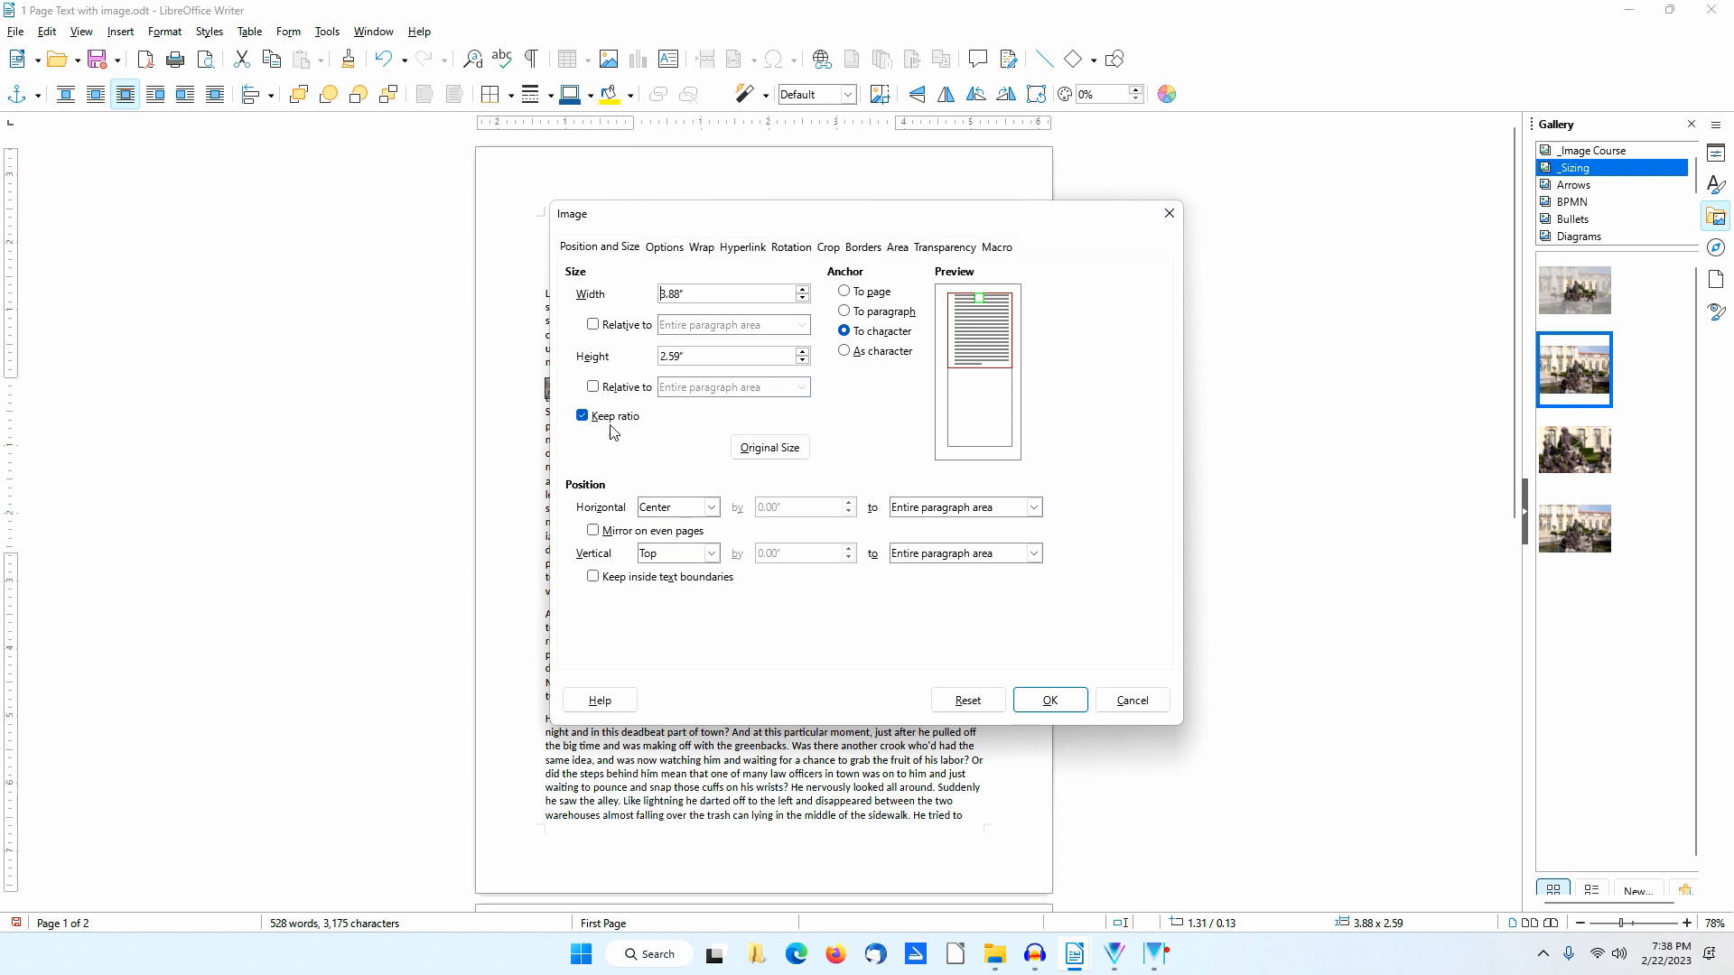
pyautogui.click(725, 291)
pyautogui.write('2.50')
pyautogui.press('Tab')
# Anchor the image to the paragraph and position it horizontally right and vertically top, both relative to the paragraph text area
pyautogui.click(874, 313)
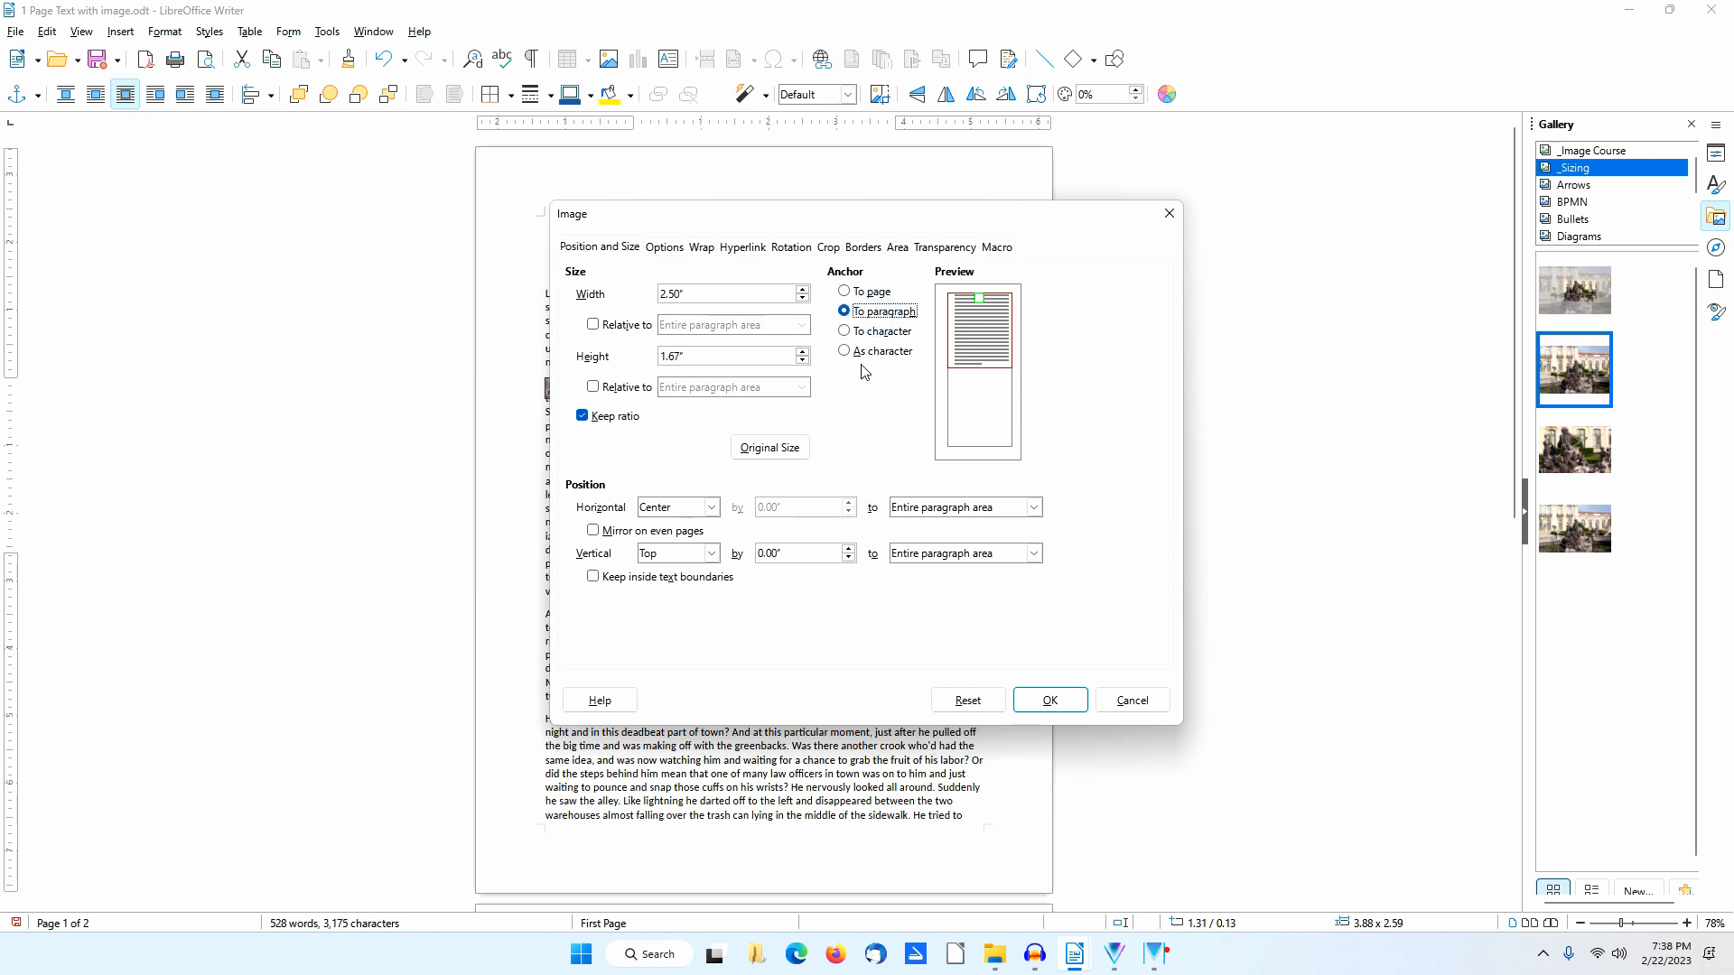
pyautogui.click(713, 510)
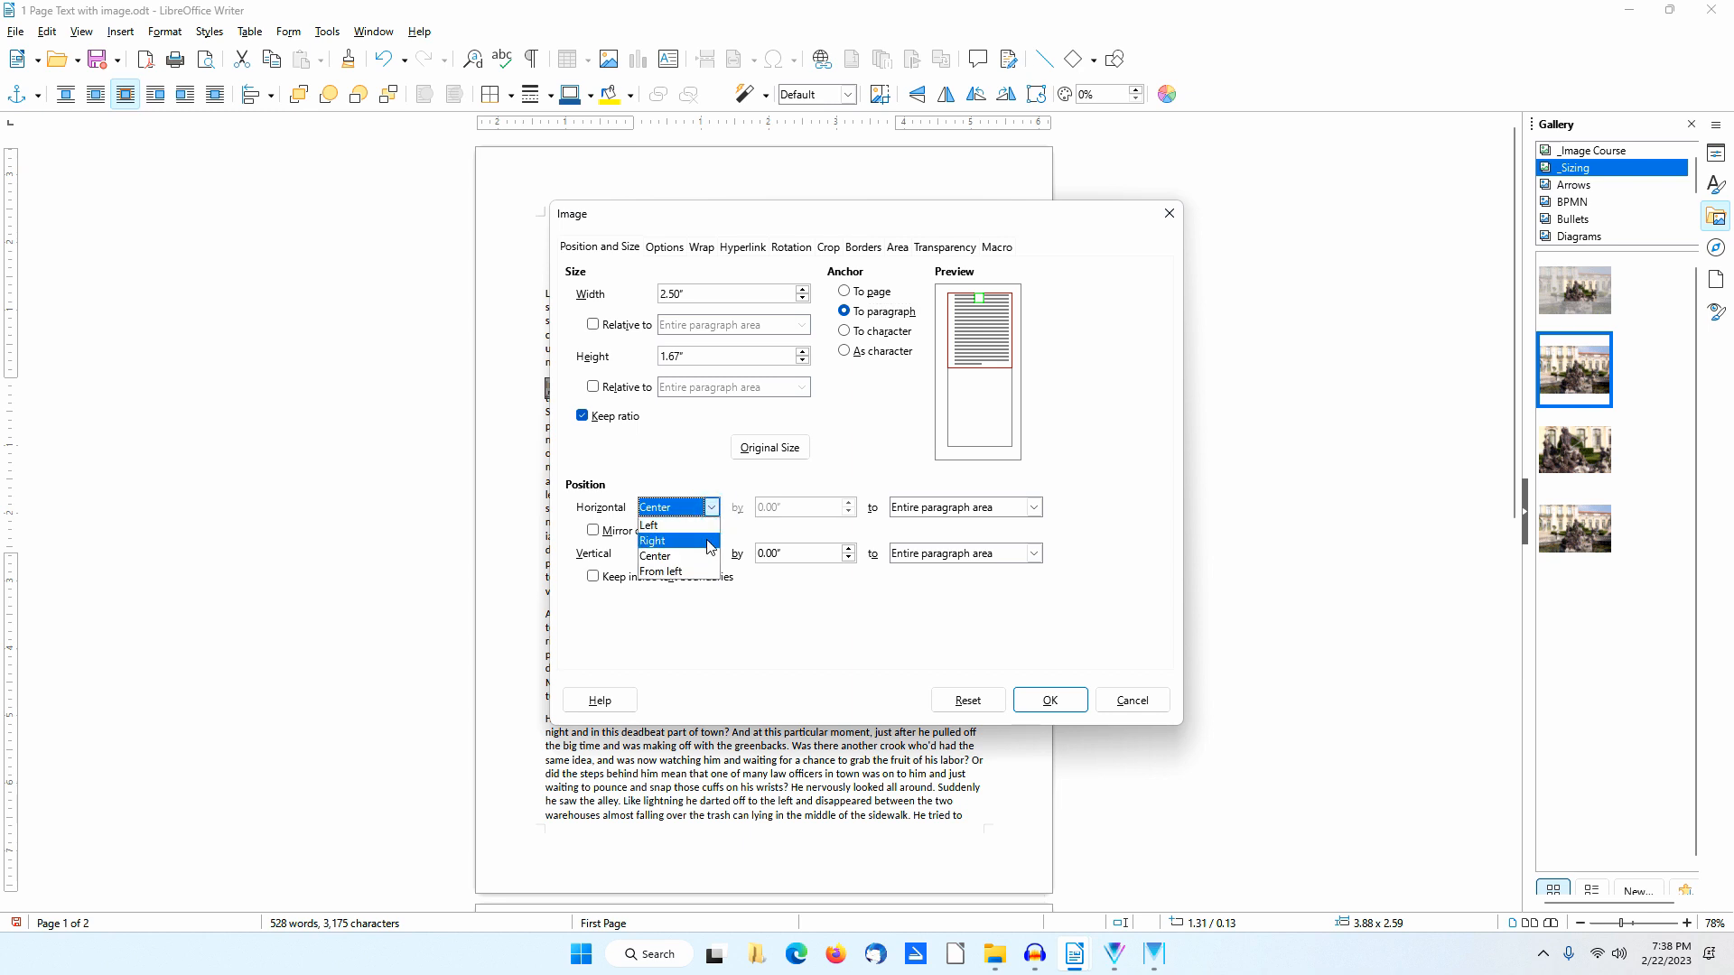
pyautogui.click(709, 542)
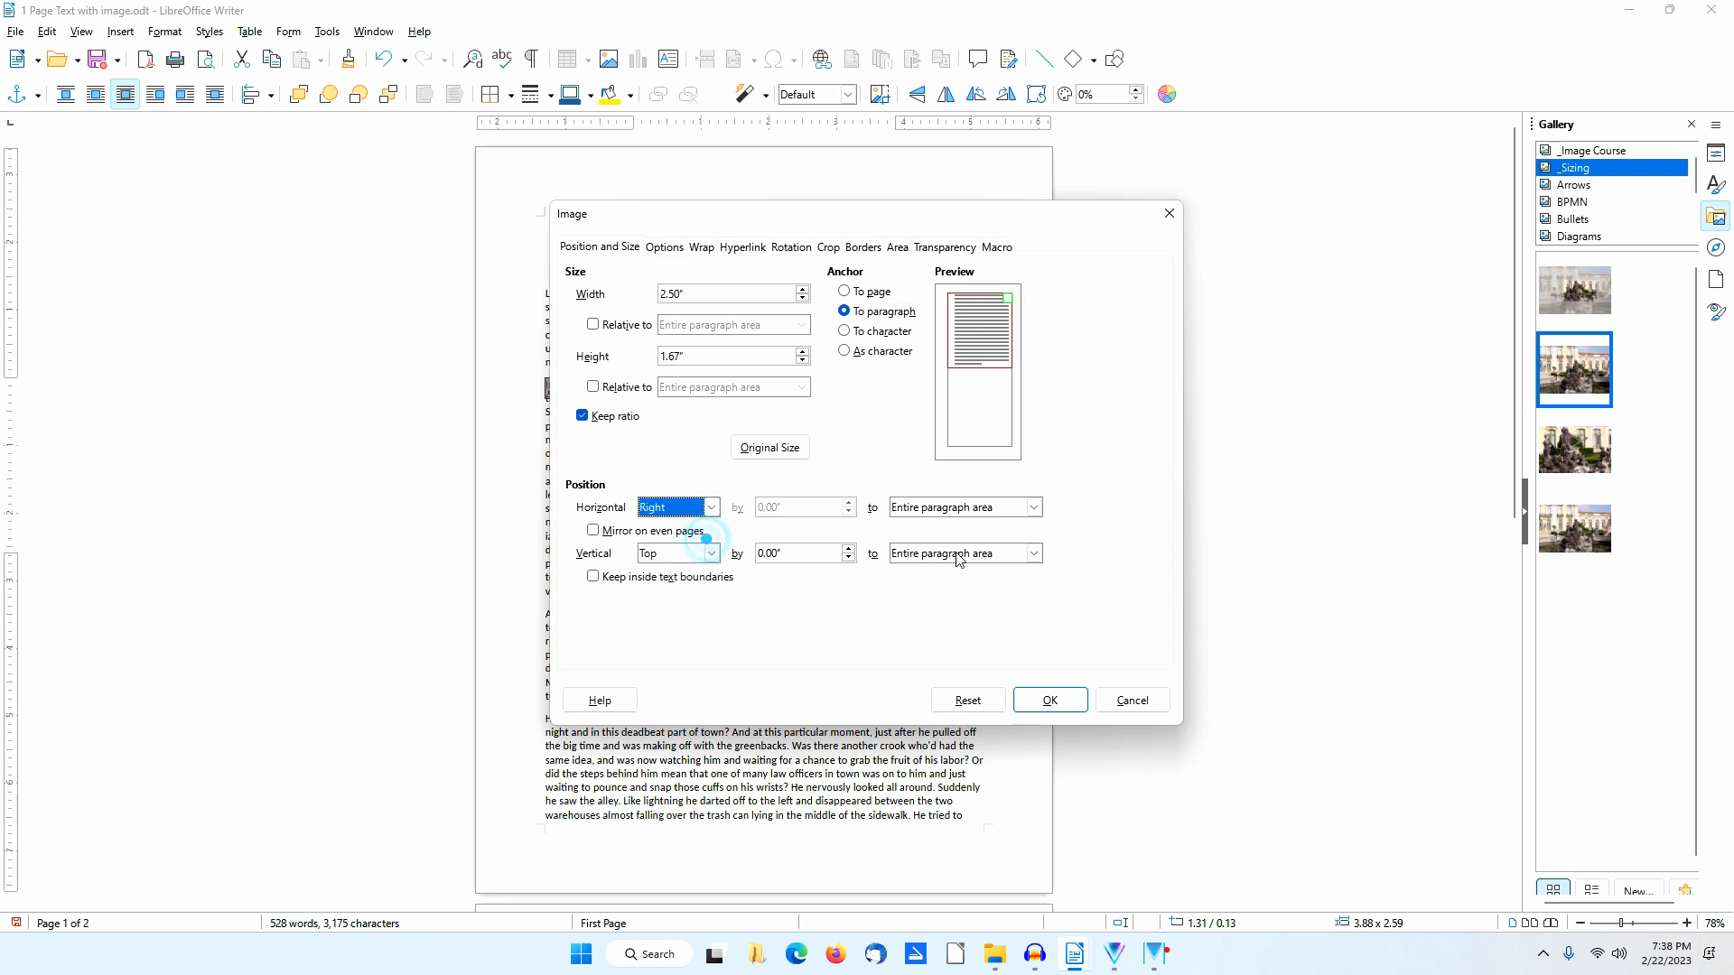
pyautogui.click(1035, 508)
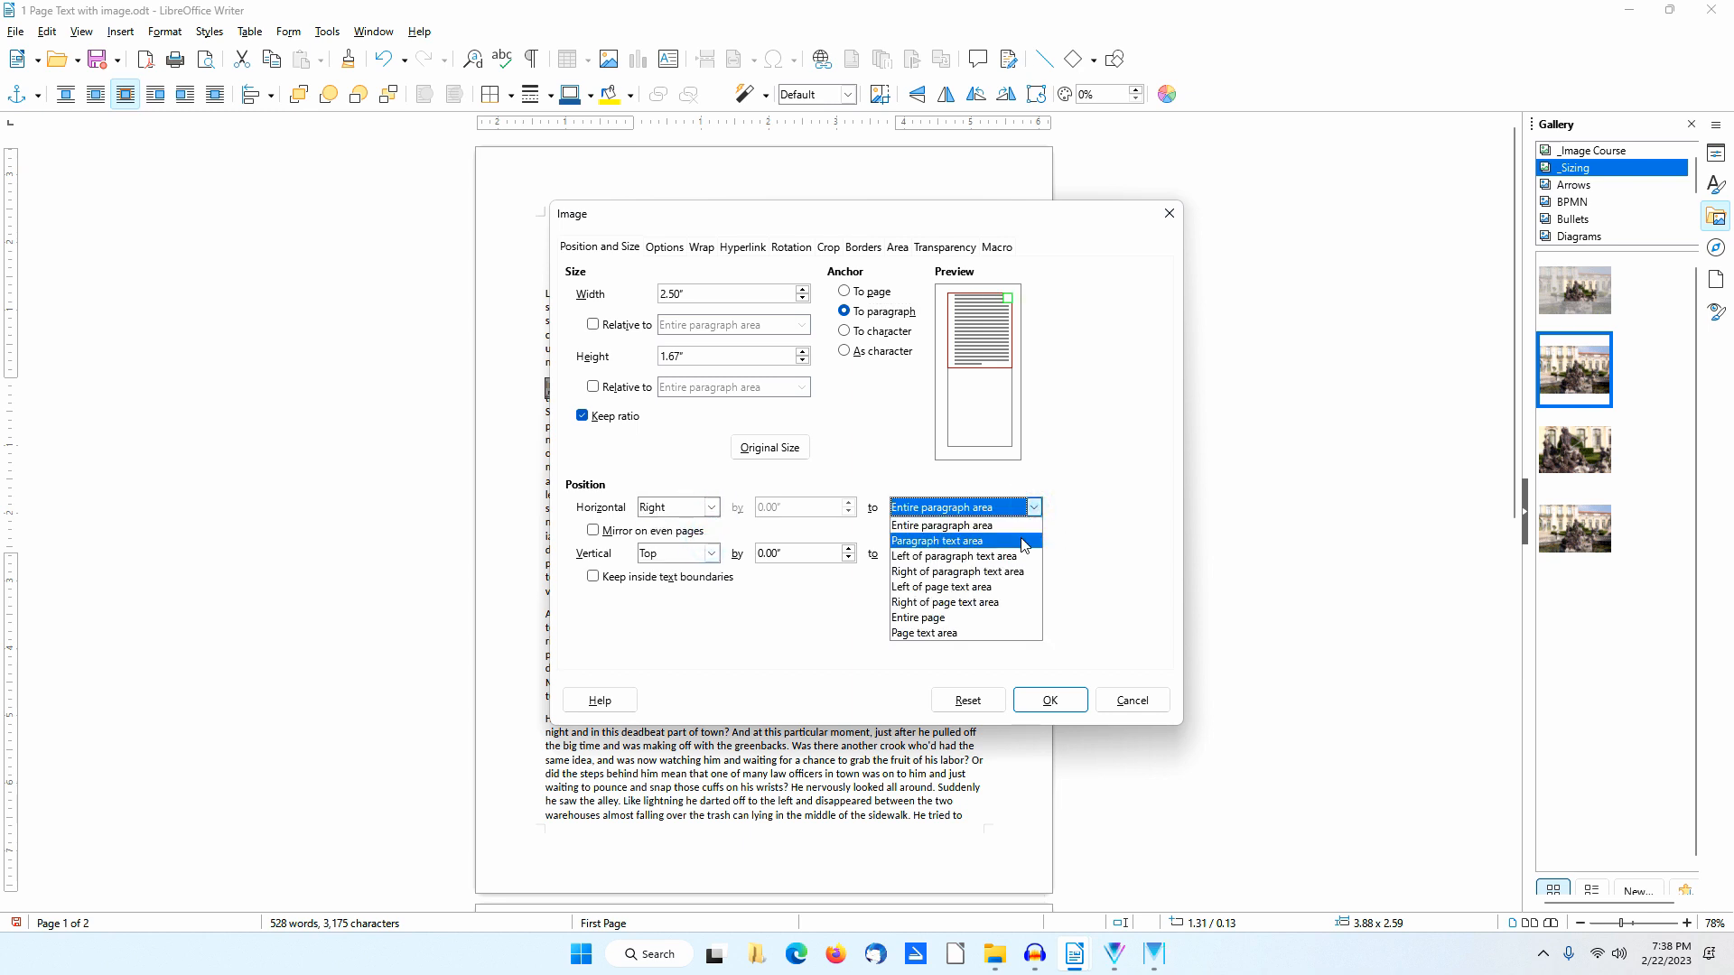
pyautogui.click(957, 524)
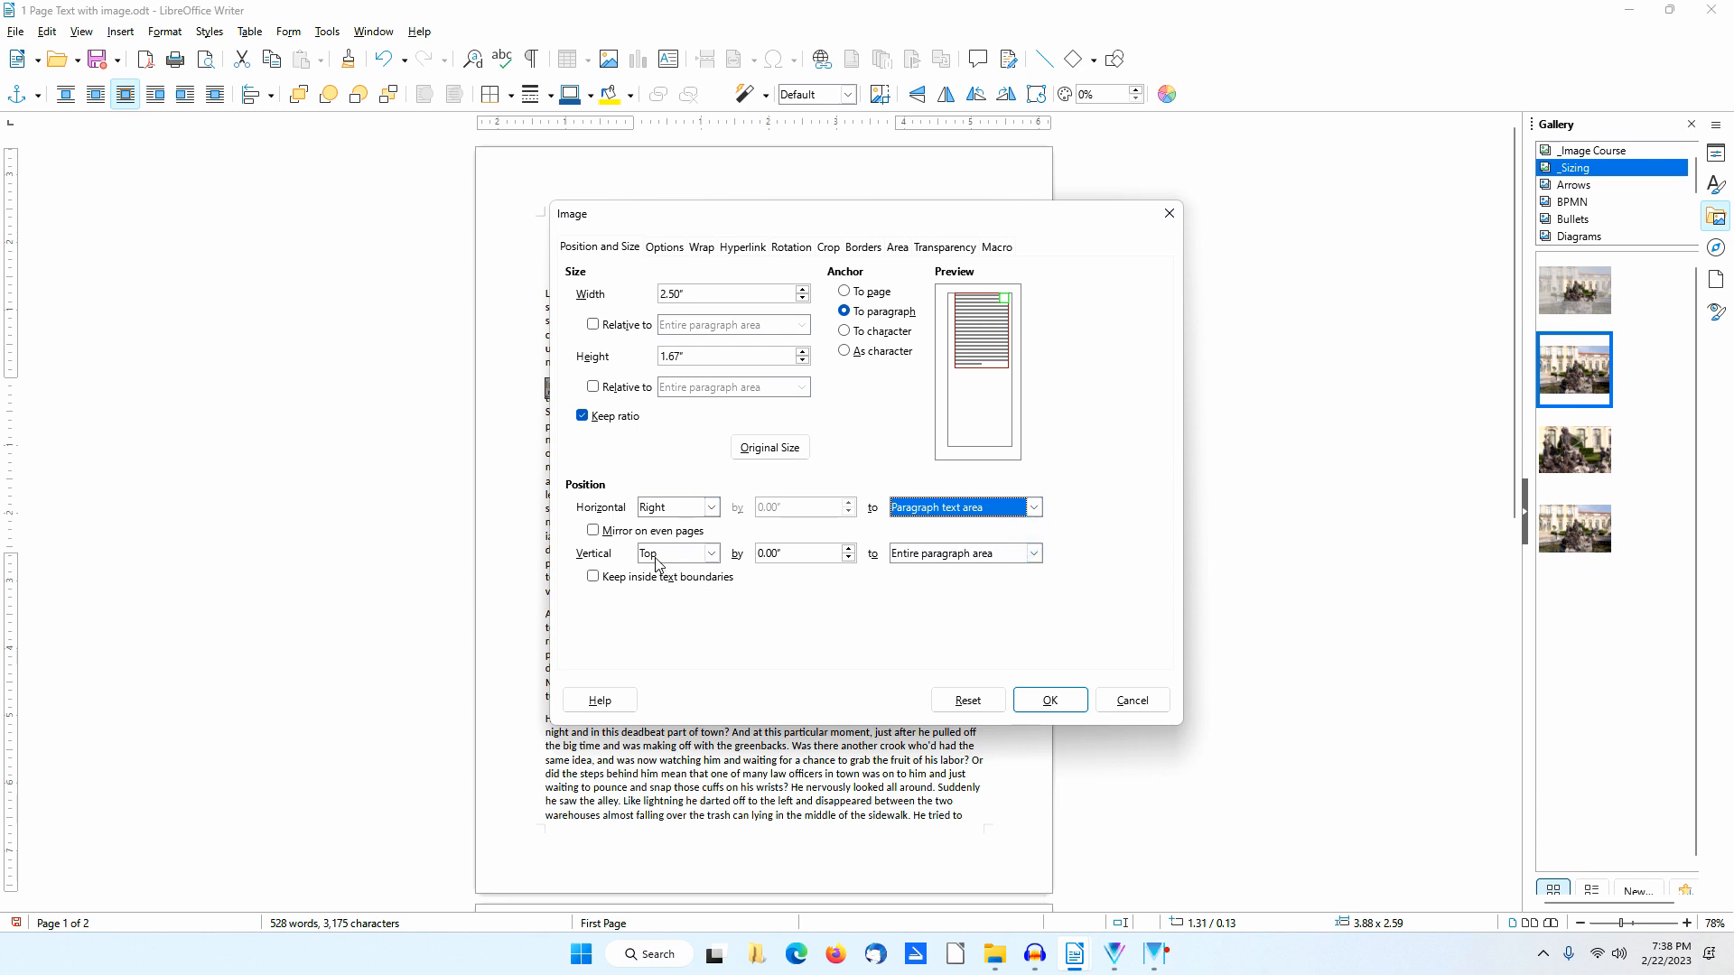
pyautogui.click(1034, 553)
pyautogui.click(1016, 589)
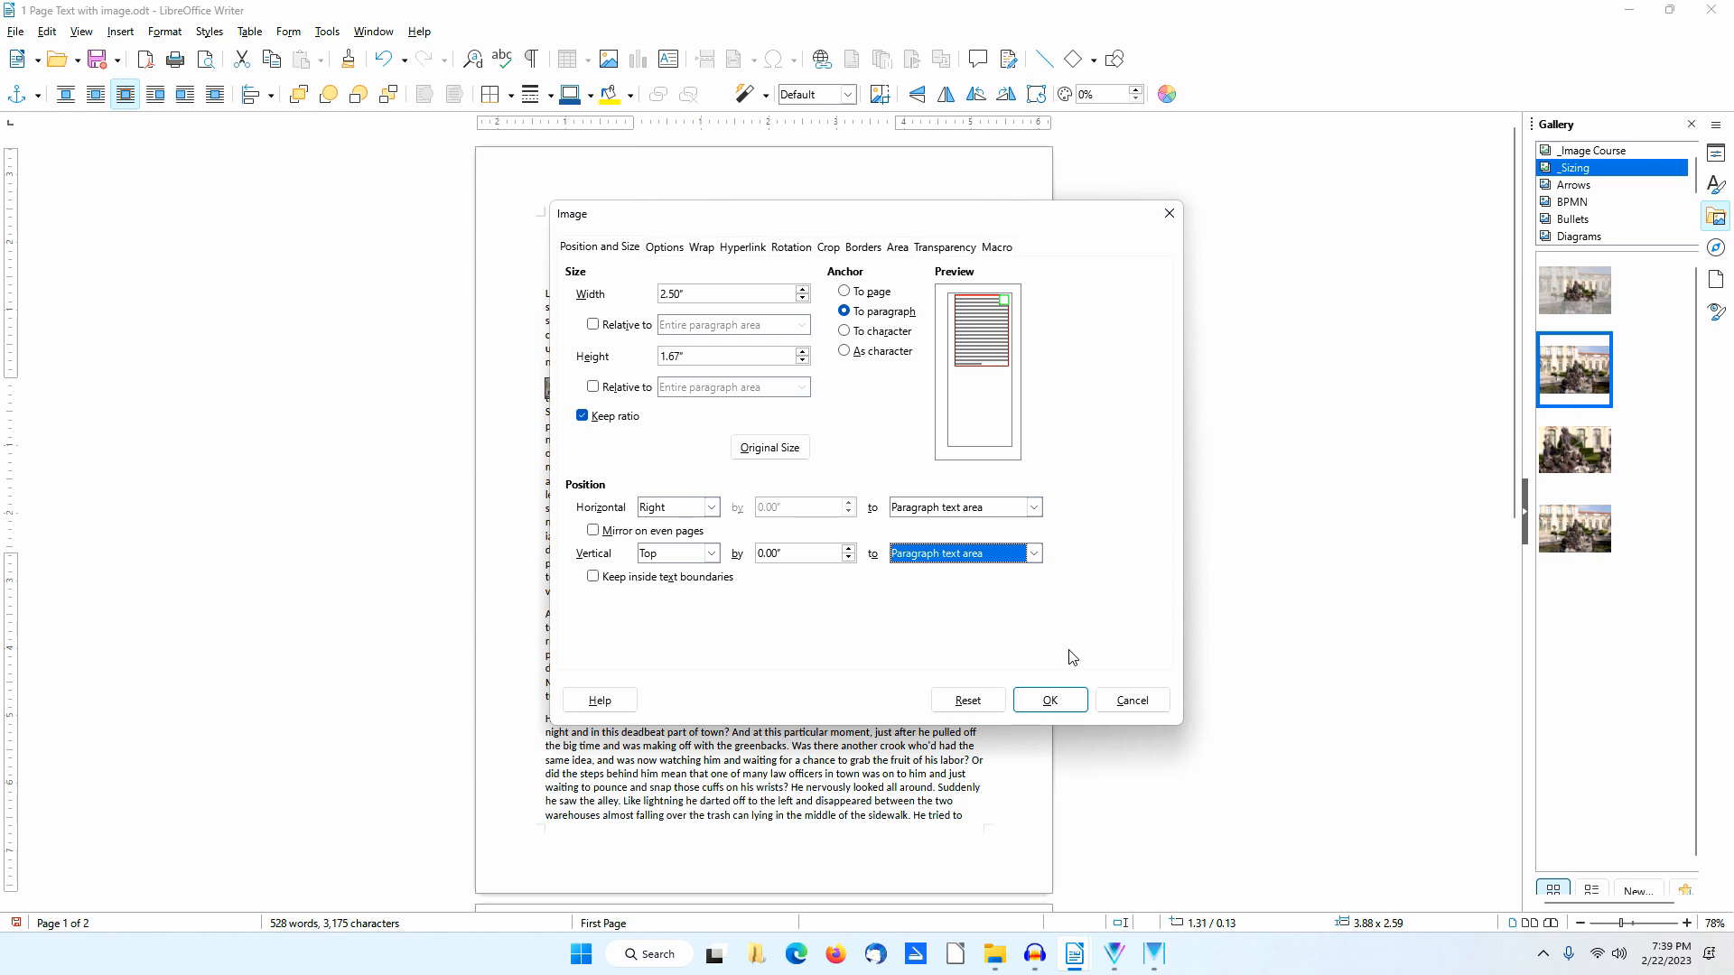
pyautogui.click(1052, 701)
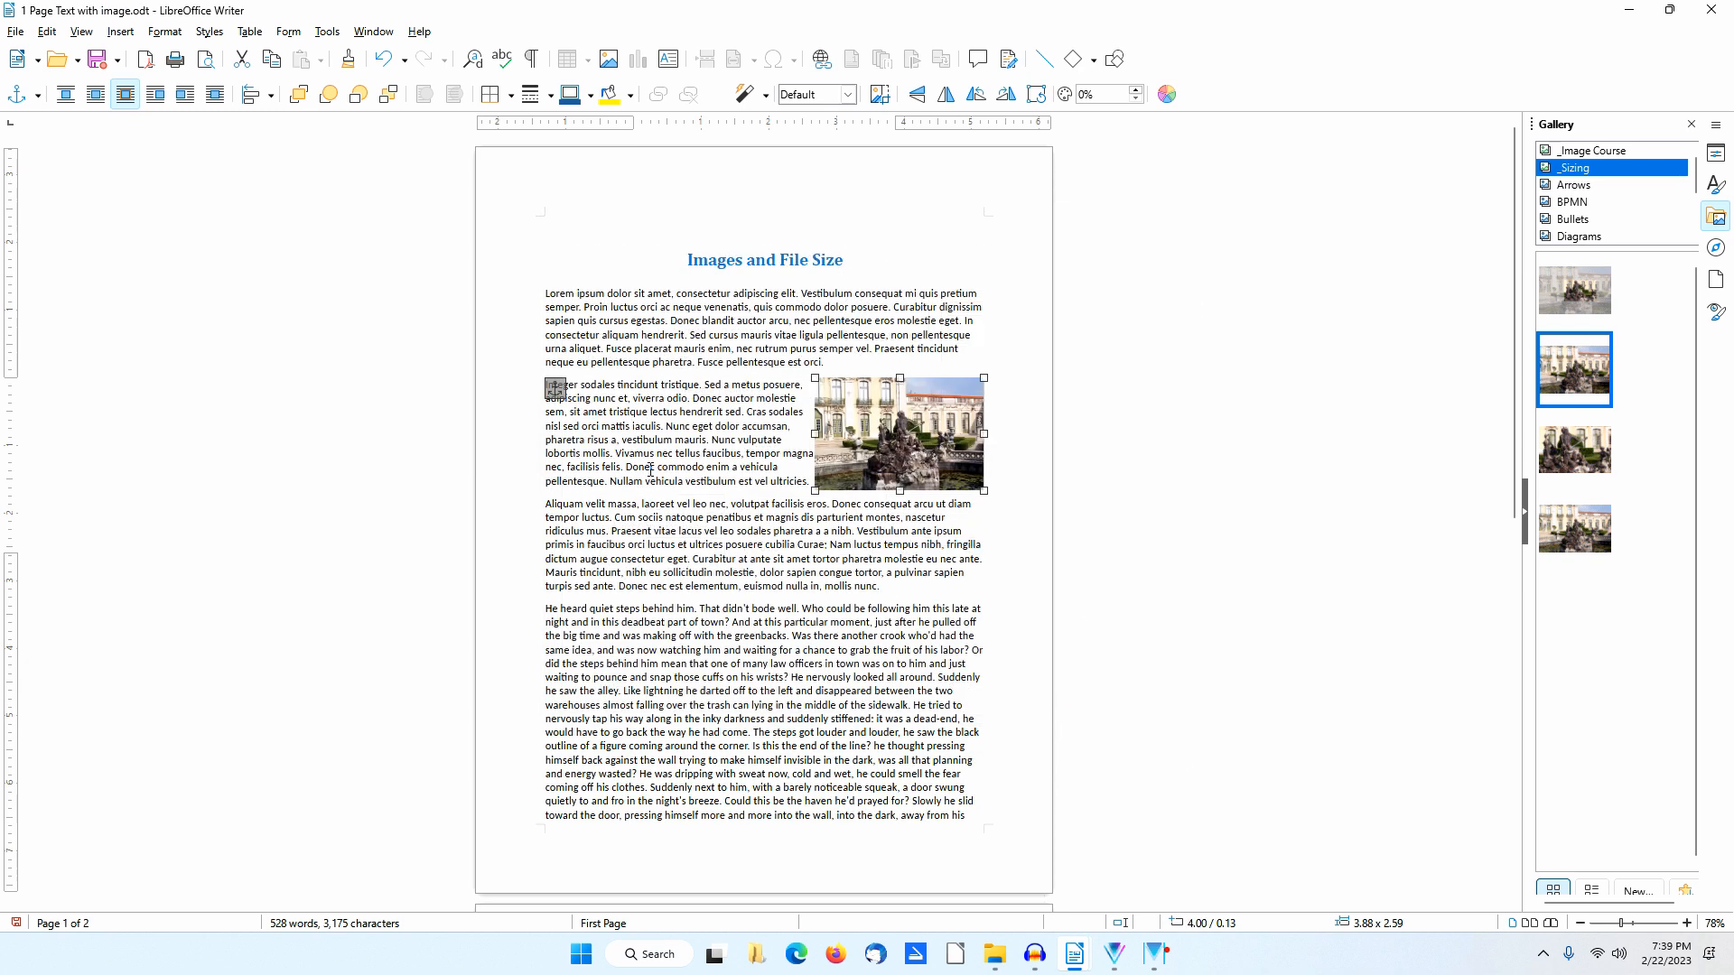
# Save the document under the new name "1 Page Text with image shrunk.odt" in the same folder
pyautogui.click(547, 405)
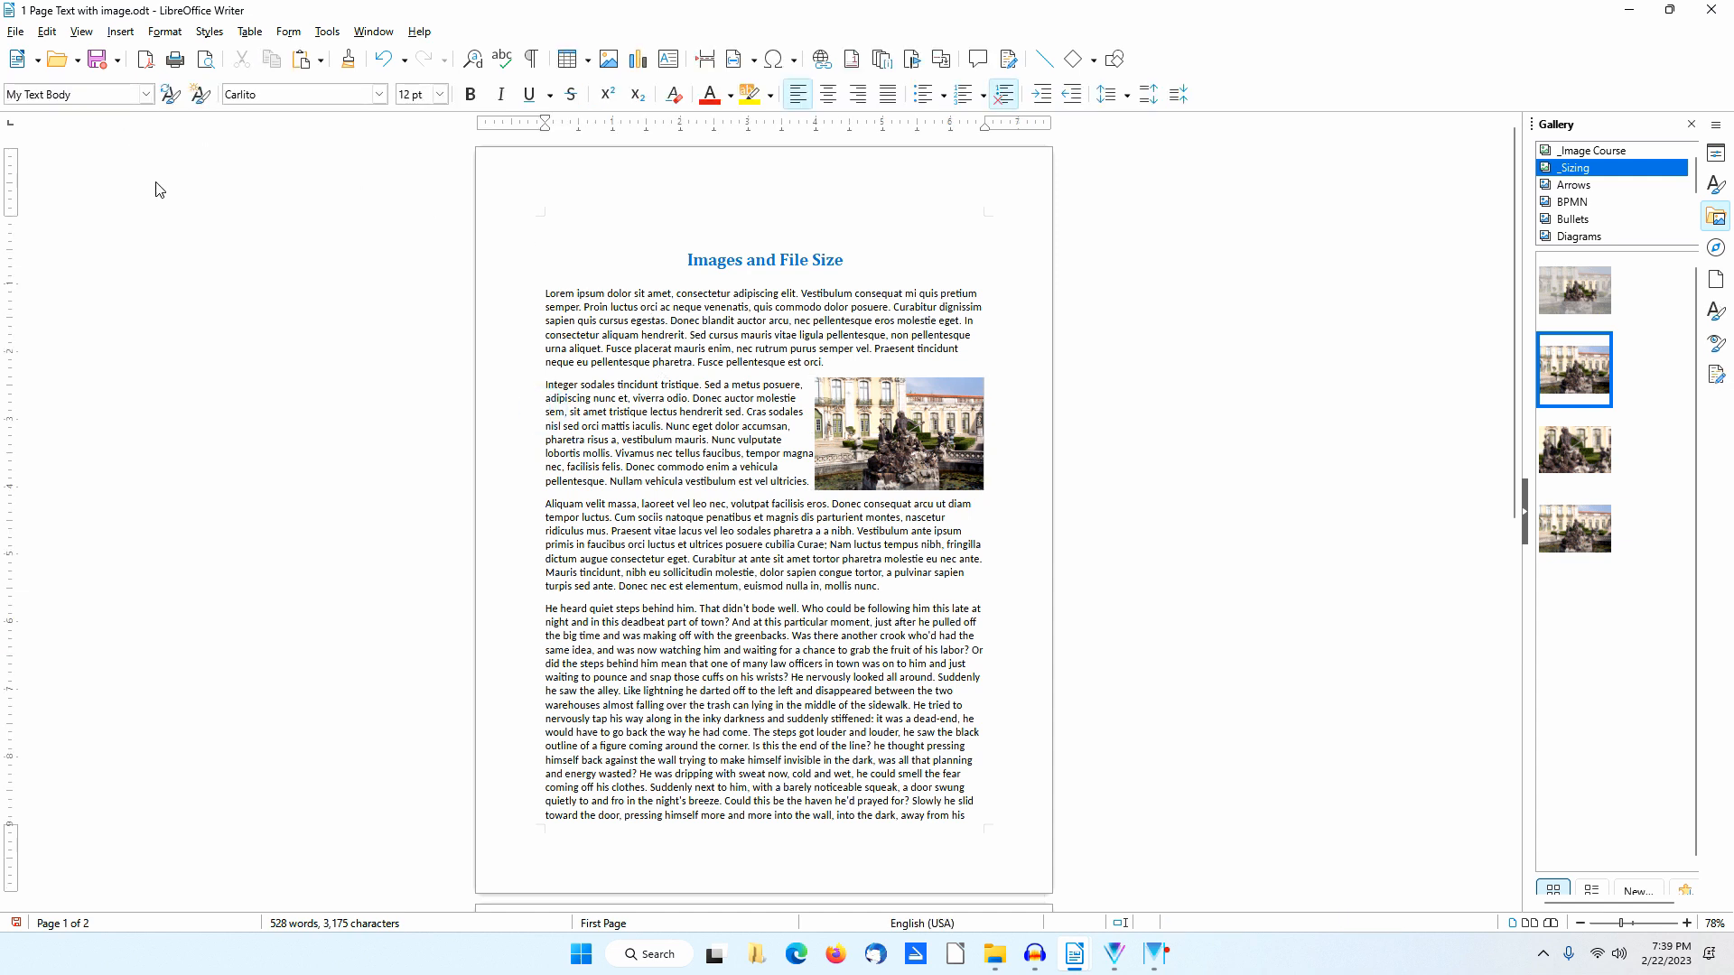
pyautogui.click(24, 32)
pyautogui.click(58, 264)
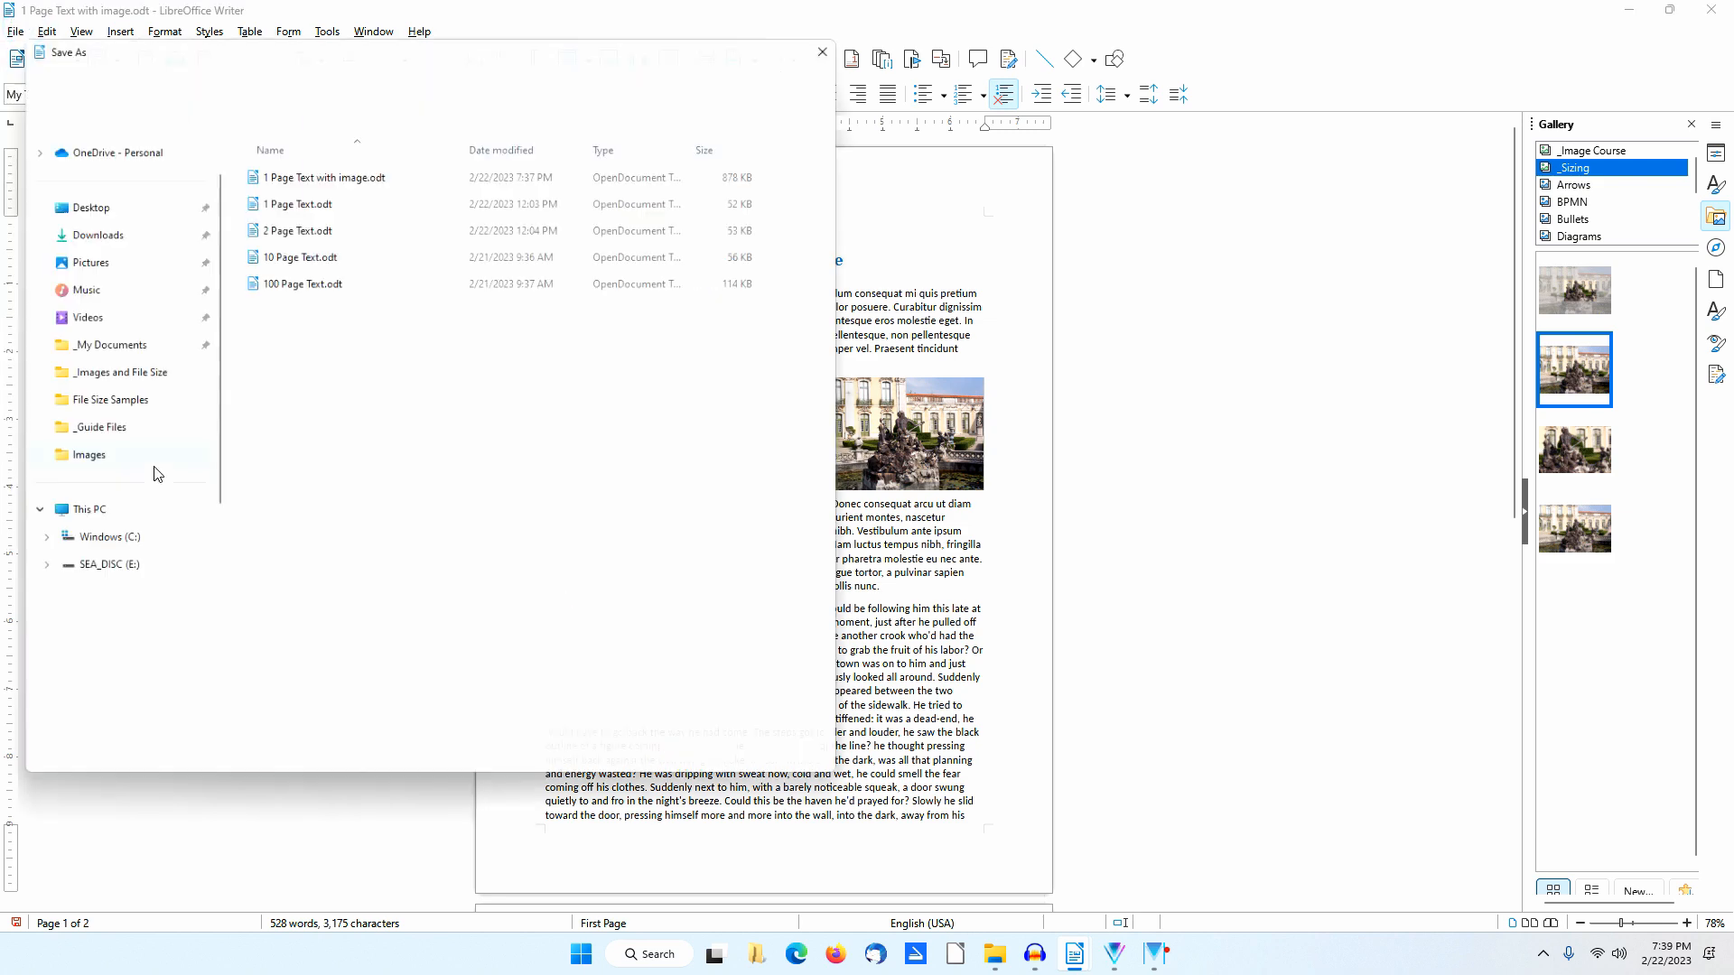
pyautogui.click(234, 611)
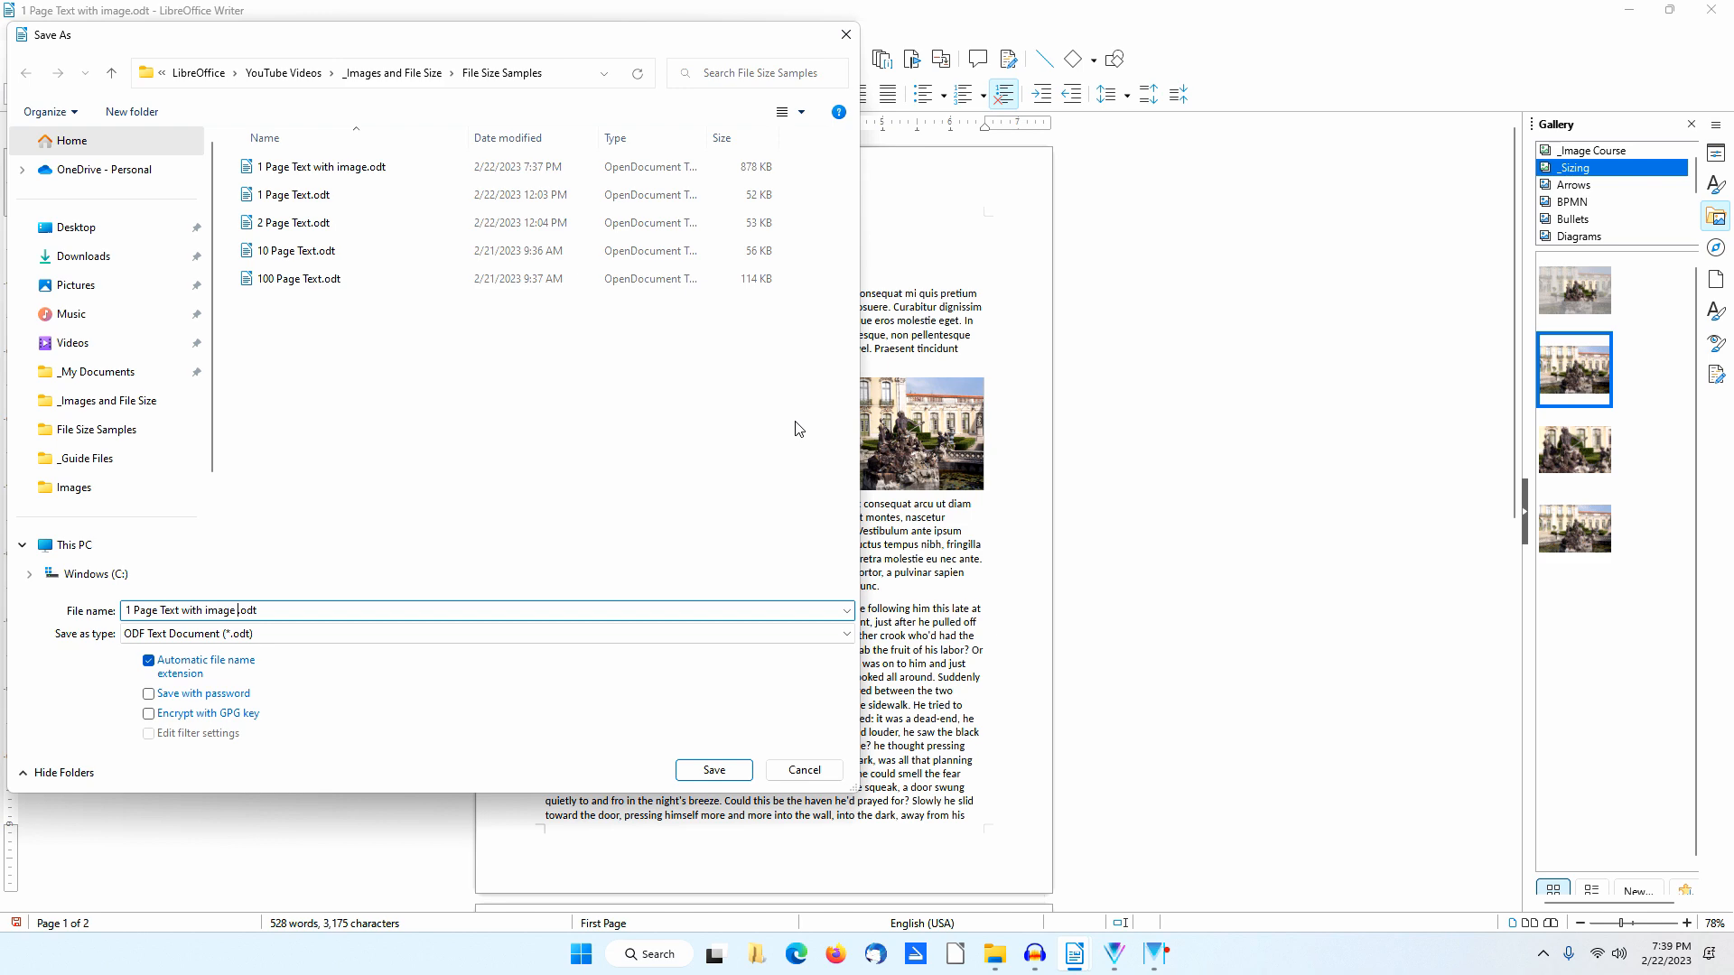
pyautogui.write('shrunk')
pyautogui.press('Return')
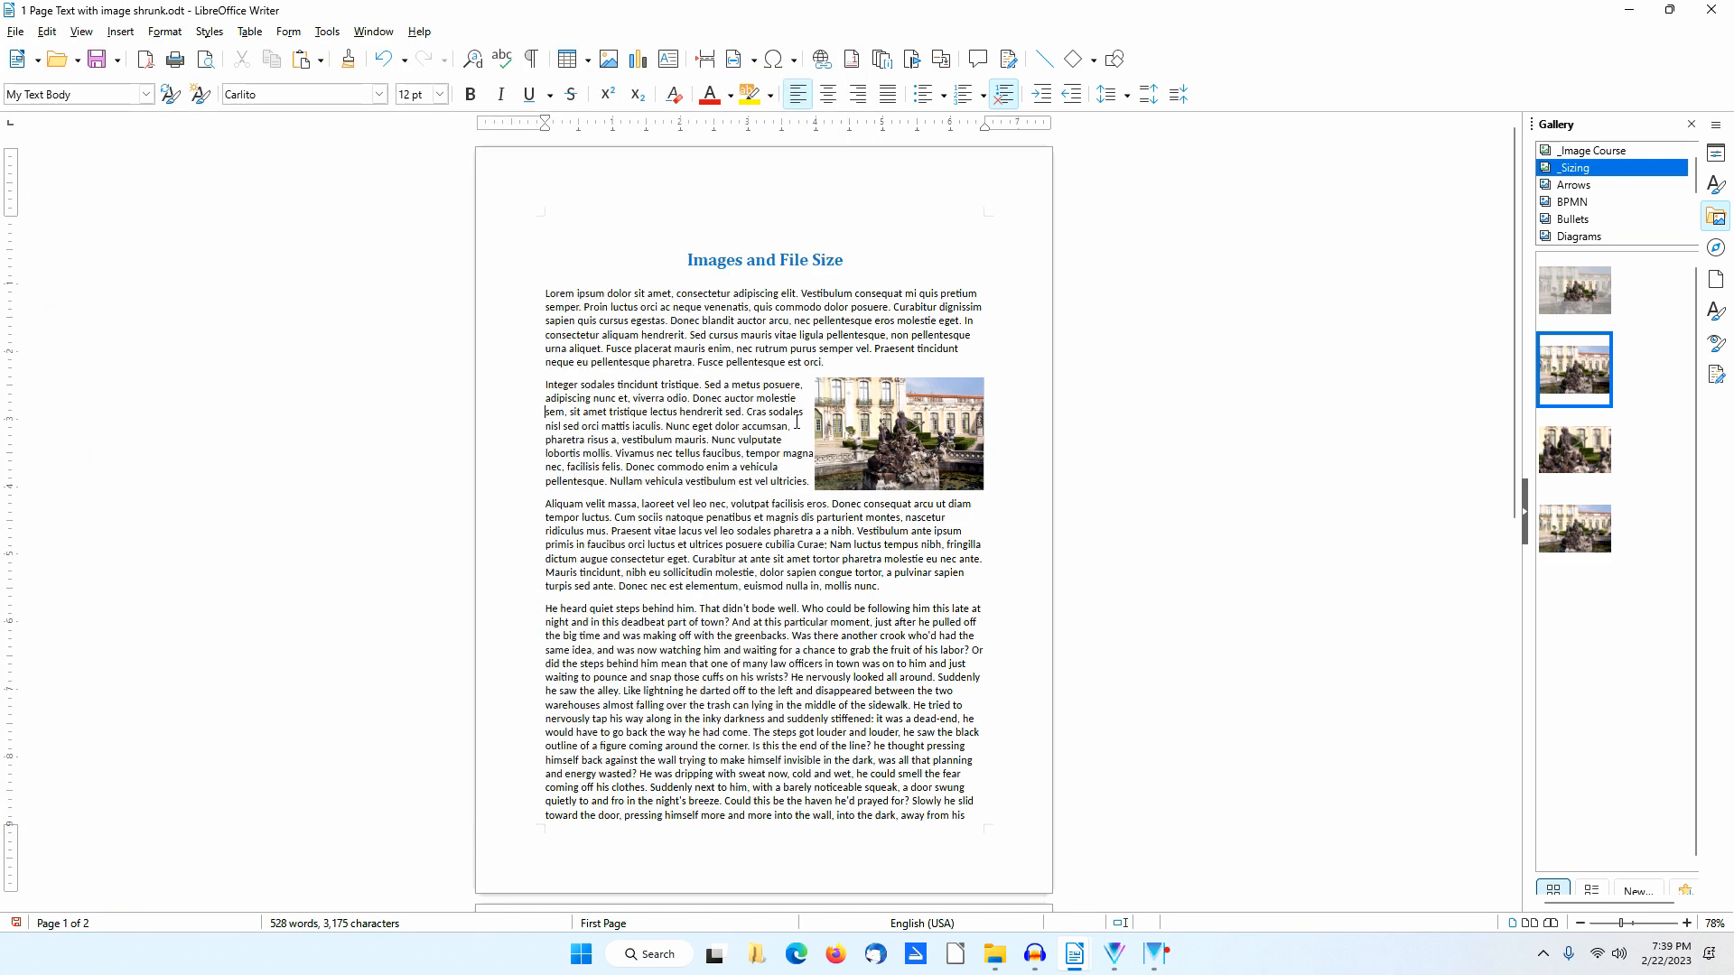
# Compare the size of "1 Page Text with image shrunk.odt" with the other samples in File Explorer, and return to LibreOffice Writer
pyautogui.click(994, 955)
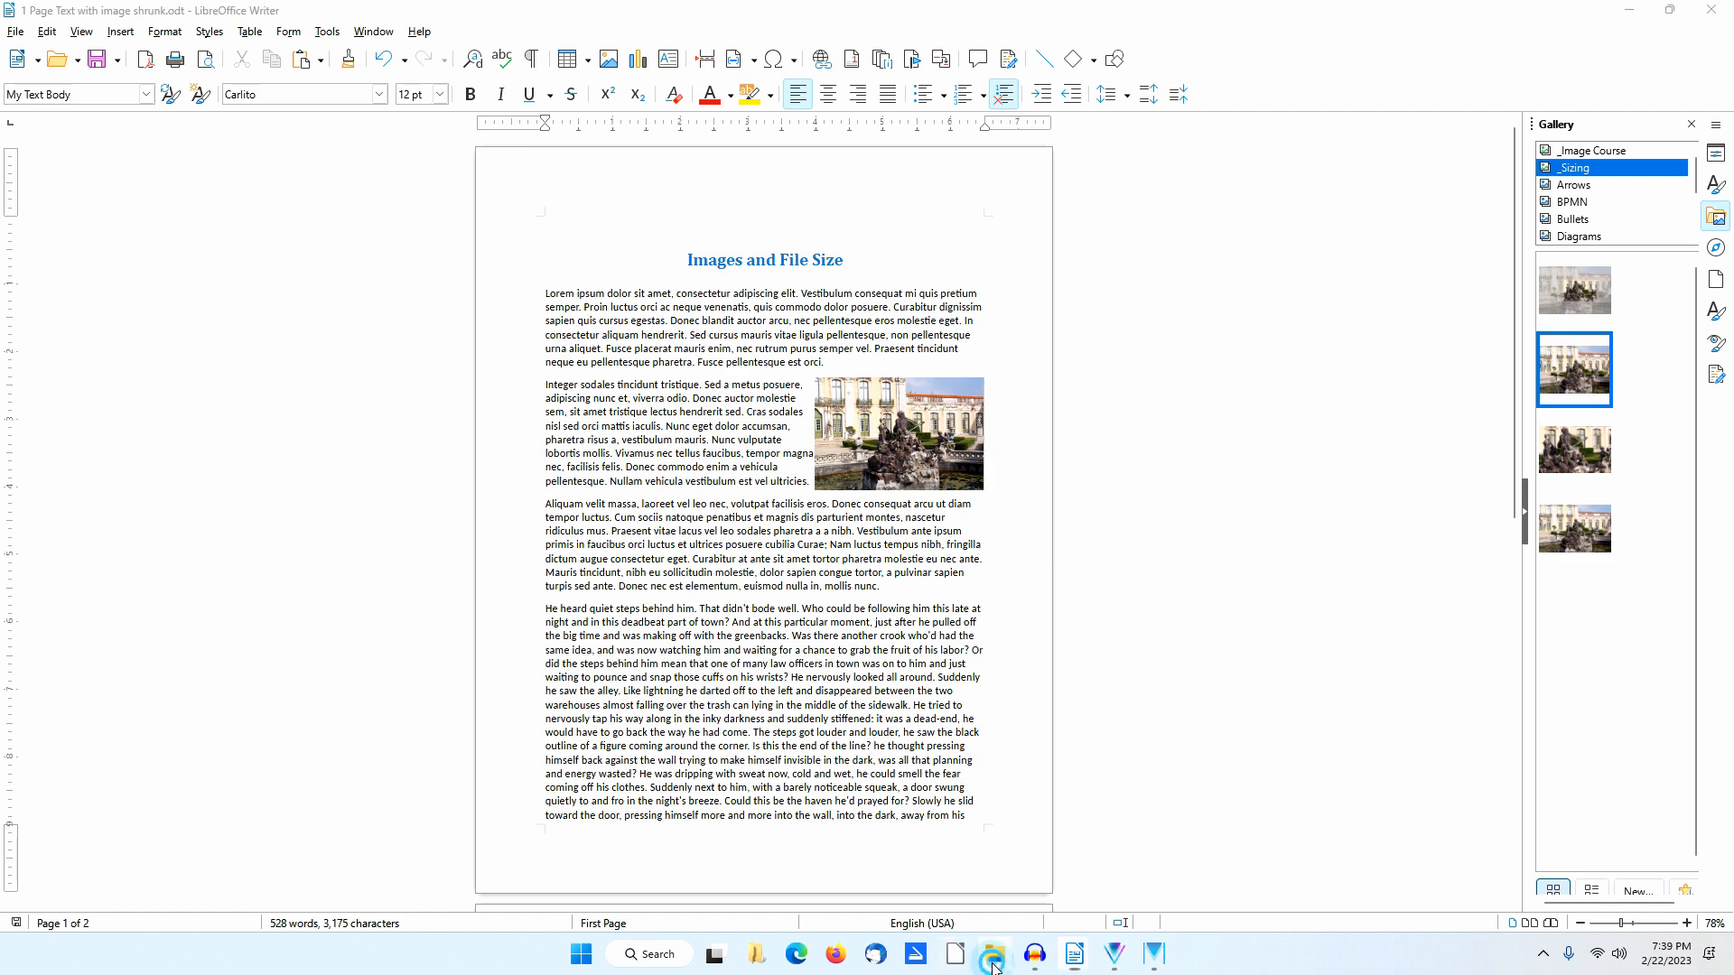
pyautogui.click(684, 337)
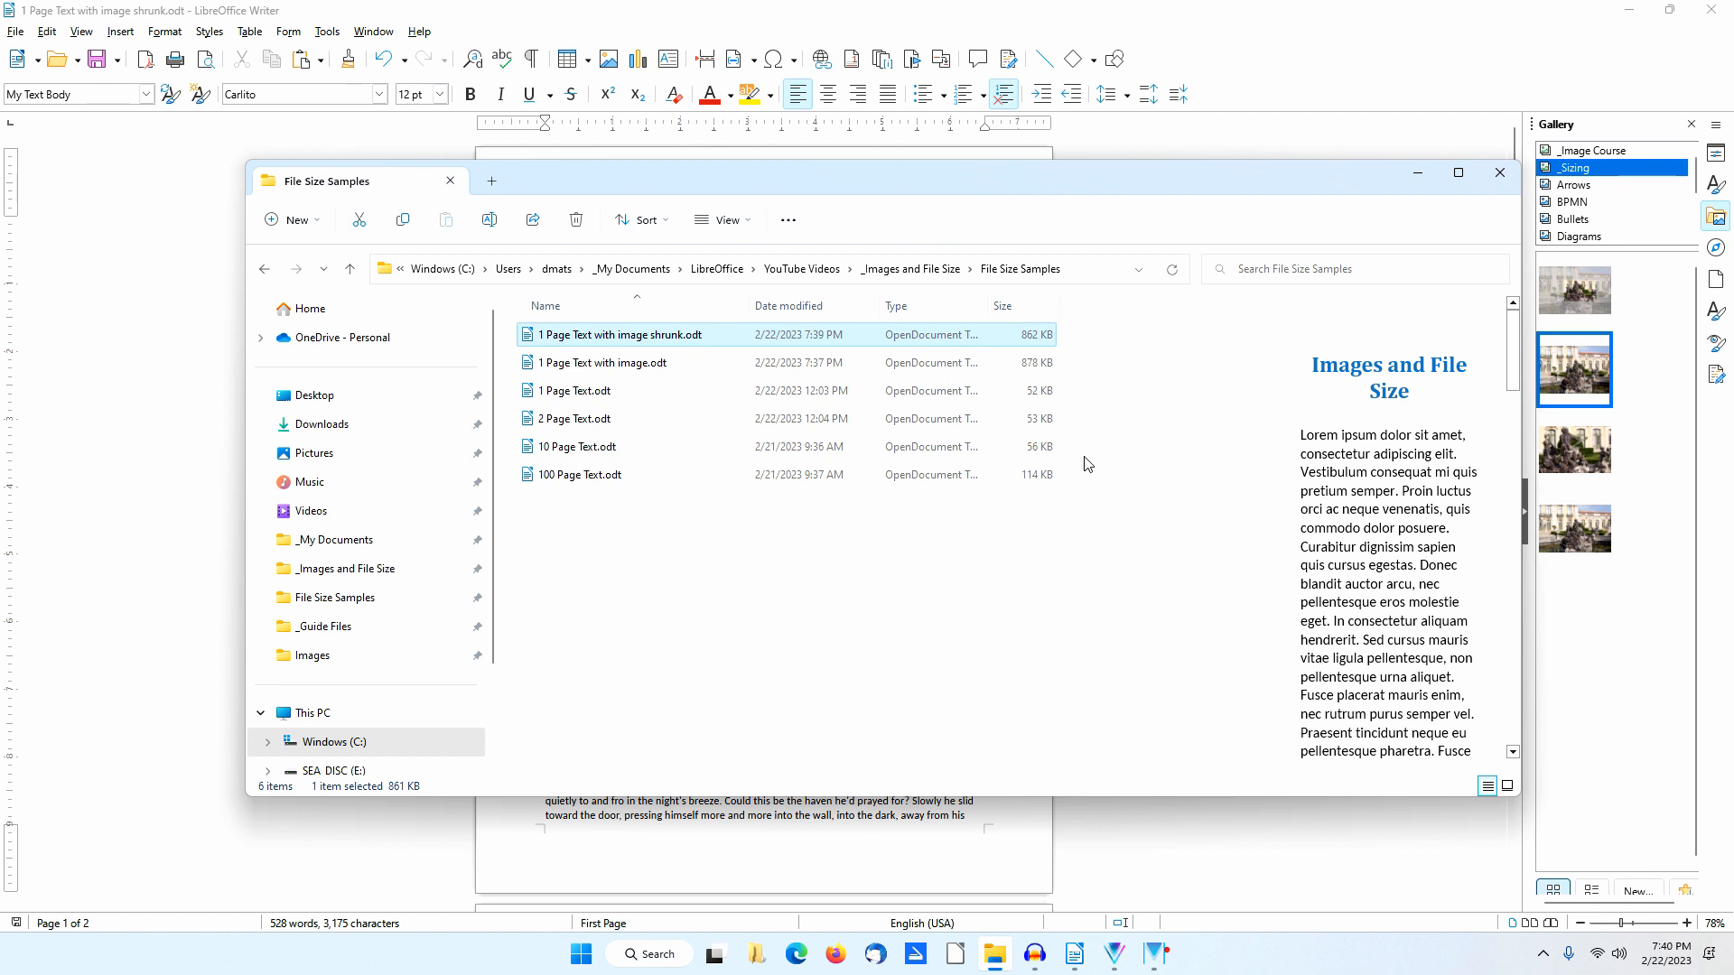
pyautogui.click(1245, 13)
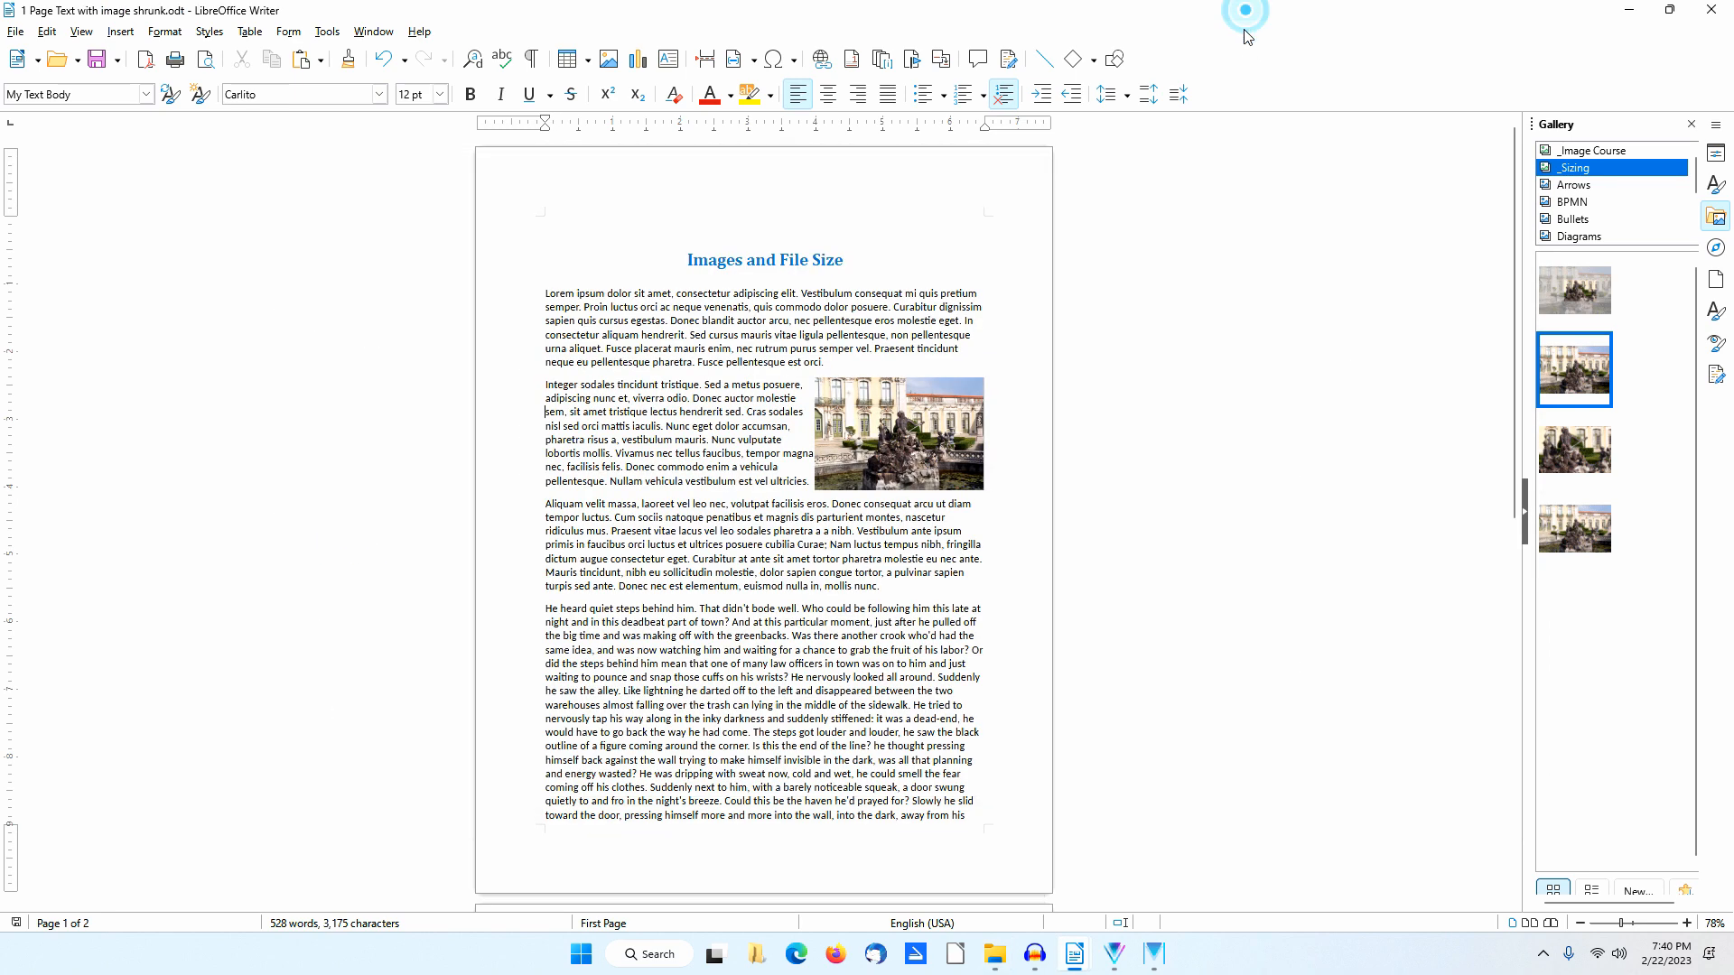
# Delete the shrunken fountain image from the second body paragraph
pyautogui.click(940, 466)
pyautogui.press('Delete')
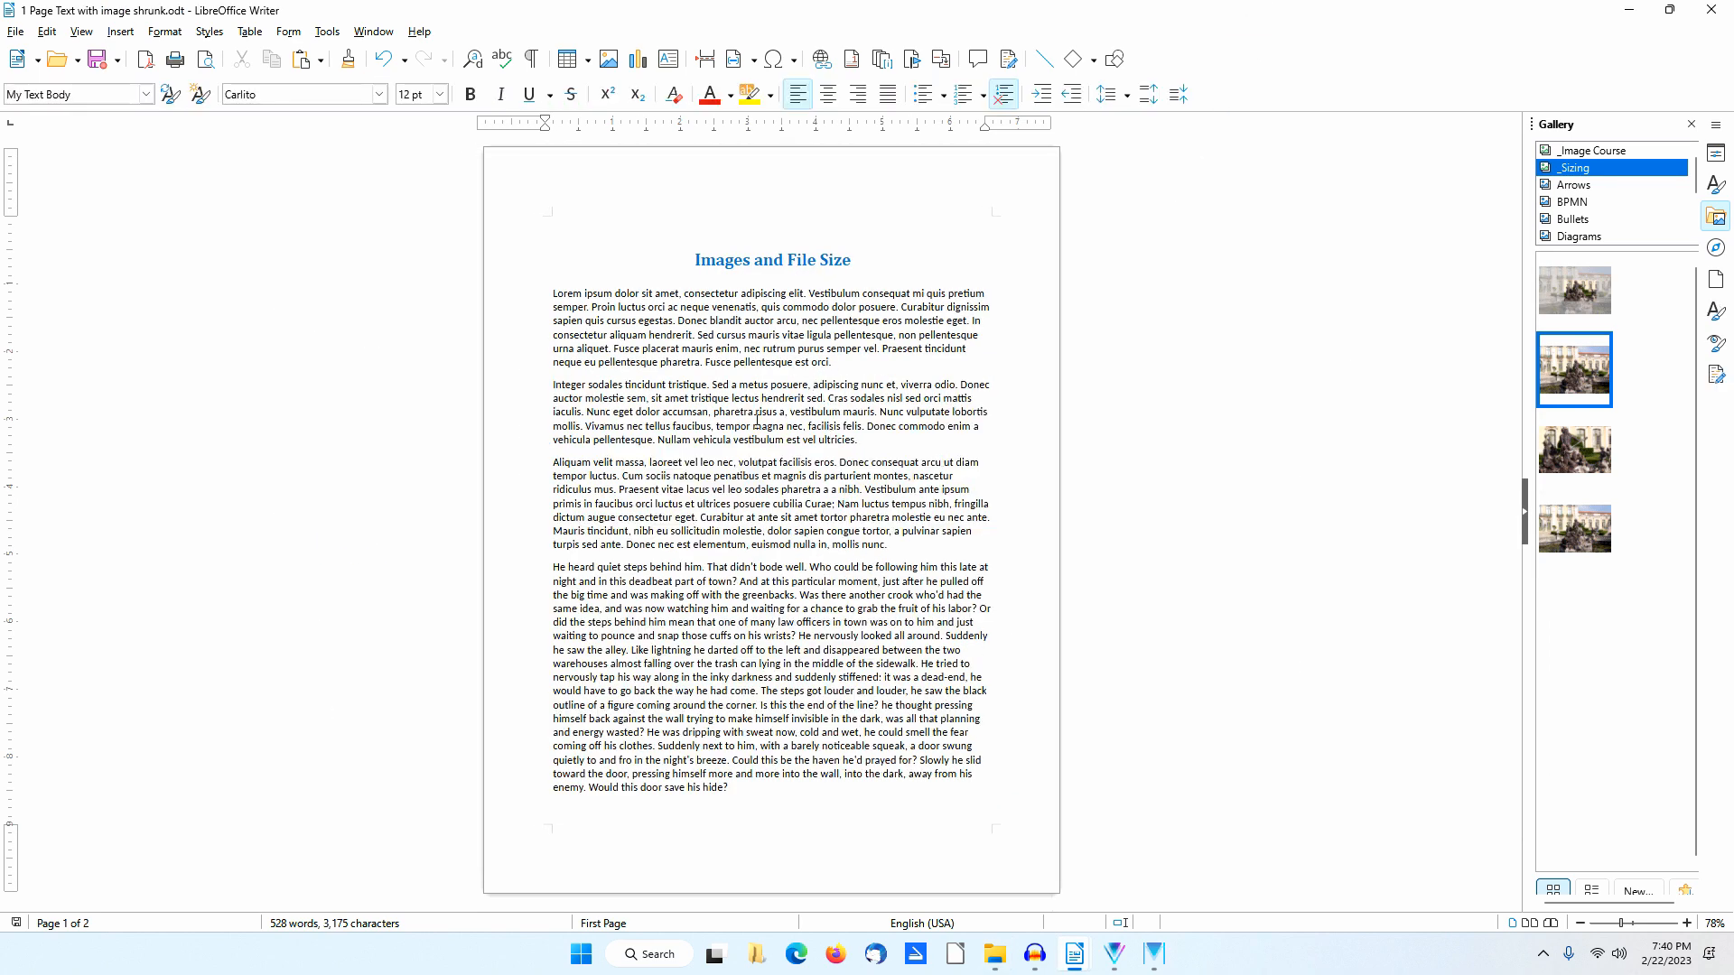
# Insert the fourth image of the _Sizing gallery theme at the start of the second body paragraph
pyautogui.click(551, 384)
pyautogui.rightClick(1589, 534)
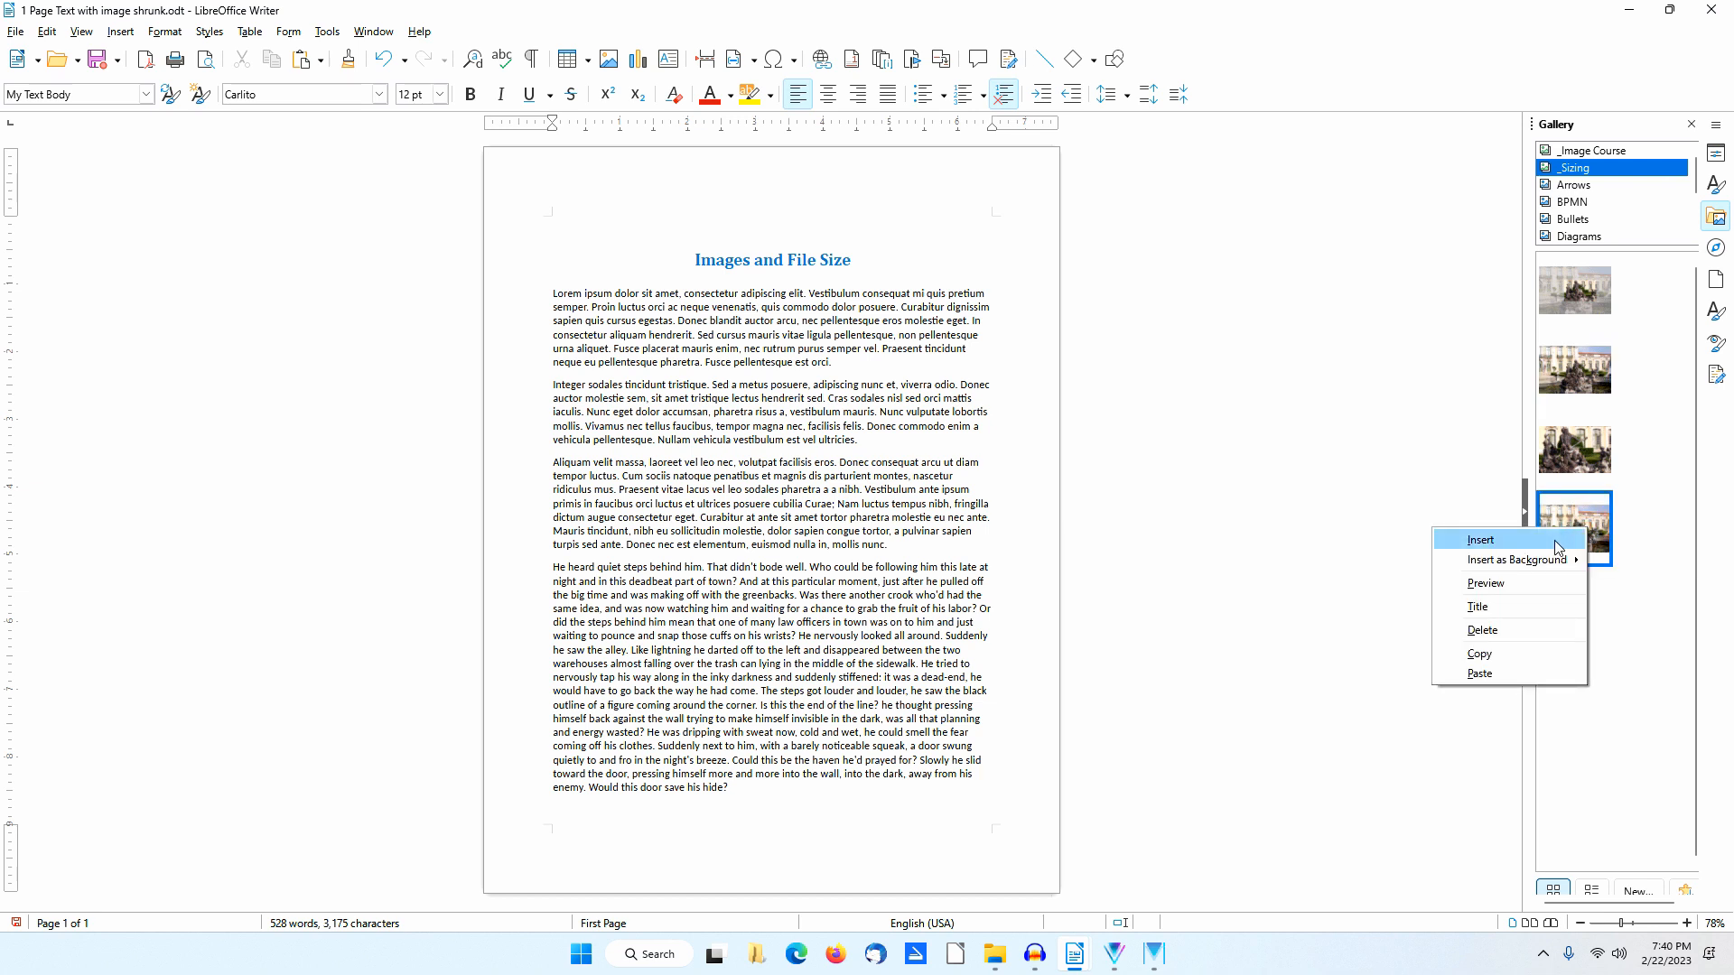
pyautogui.click(1557, 544)
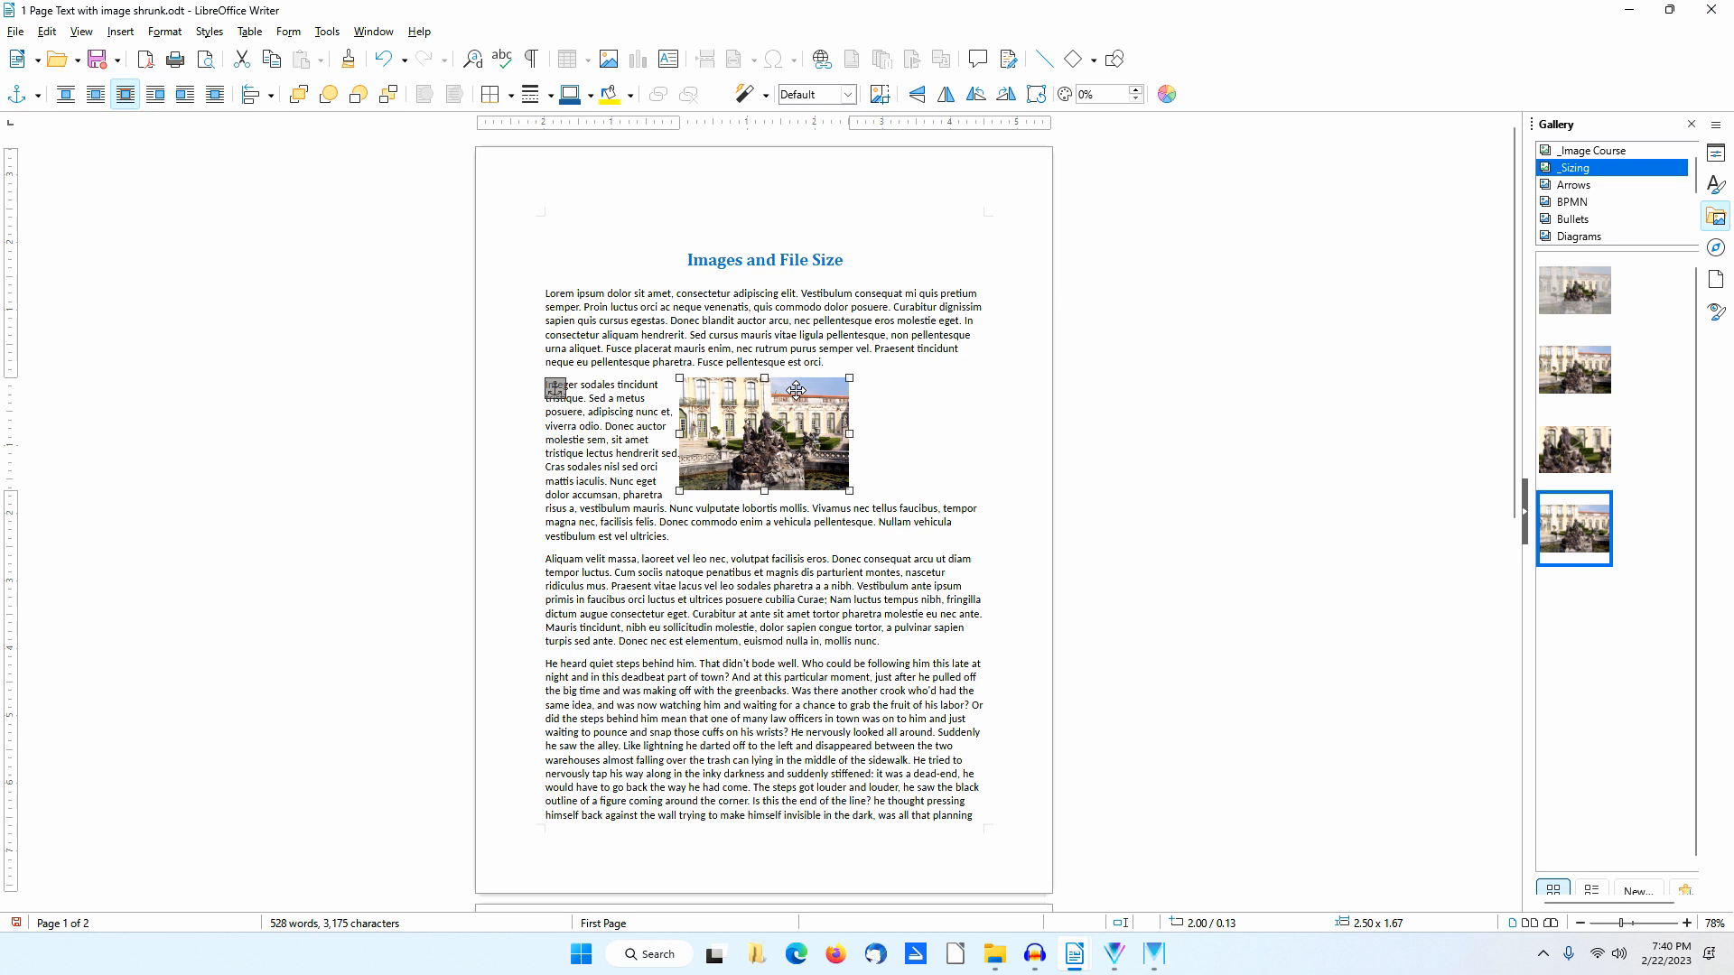
# Anchor the inserted fountain image to the paragraph, align it horizontally right, and make both positions relative to the paragraph text area
pyautogui.rightClick(796, 390)
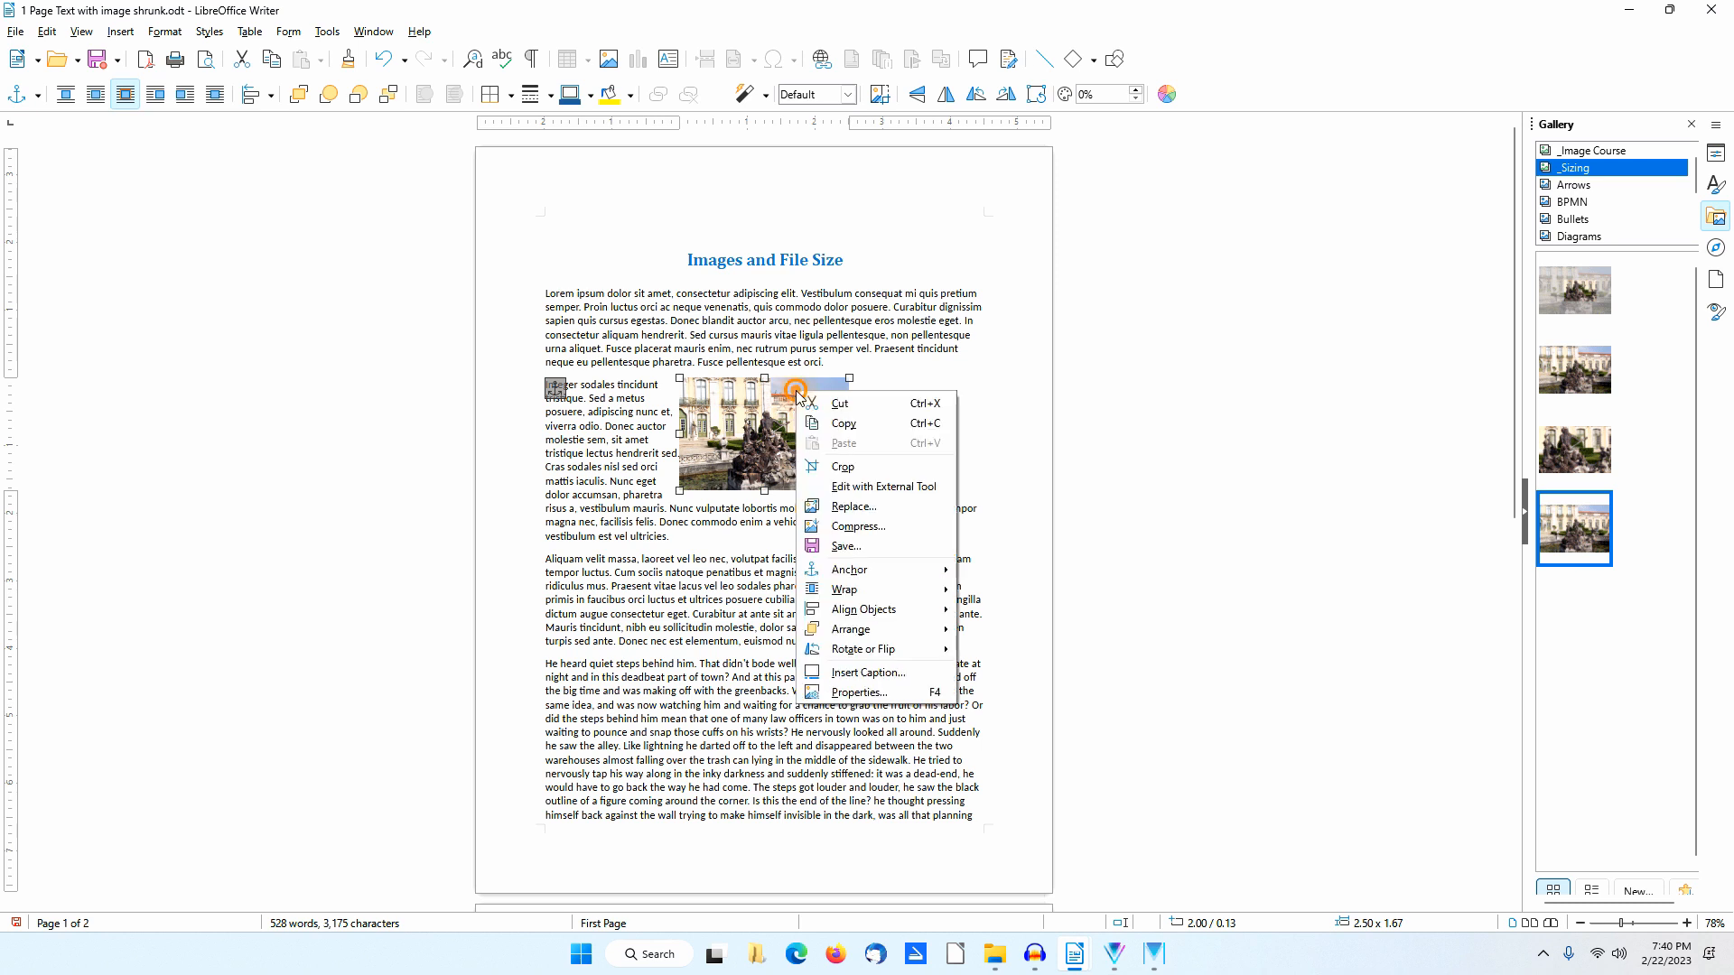
pyautogui.click(891, 695)
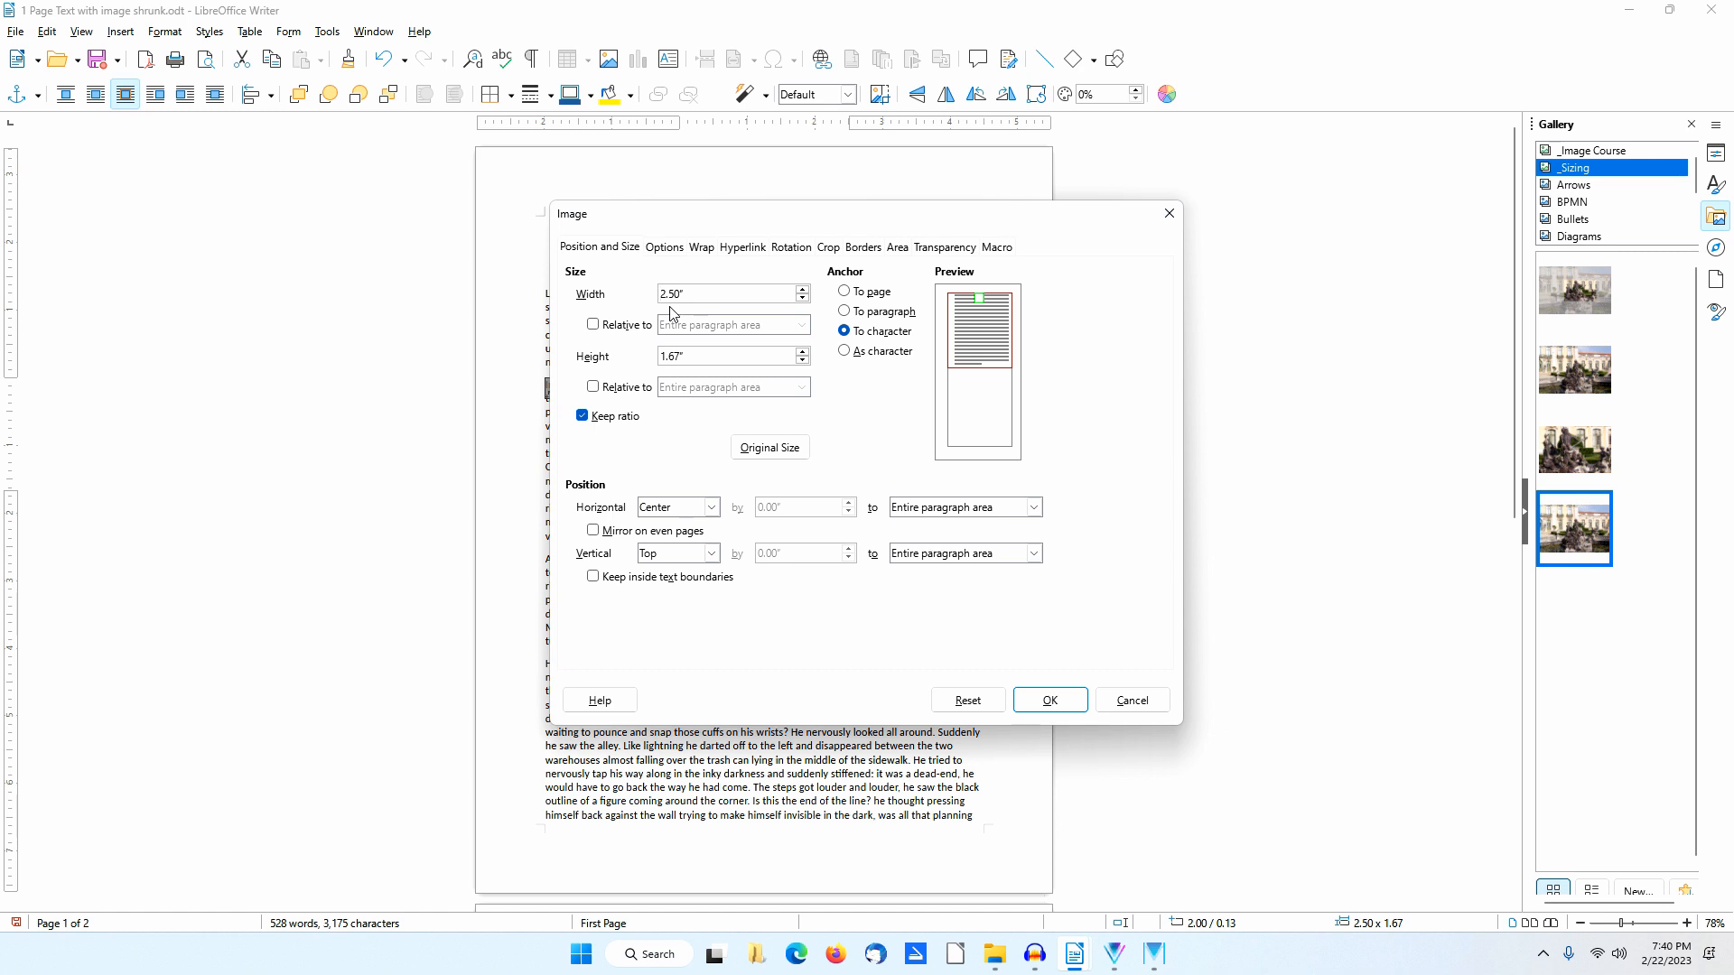
pyautogui.click(882, 317)
pyautogui.click(710, 508)
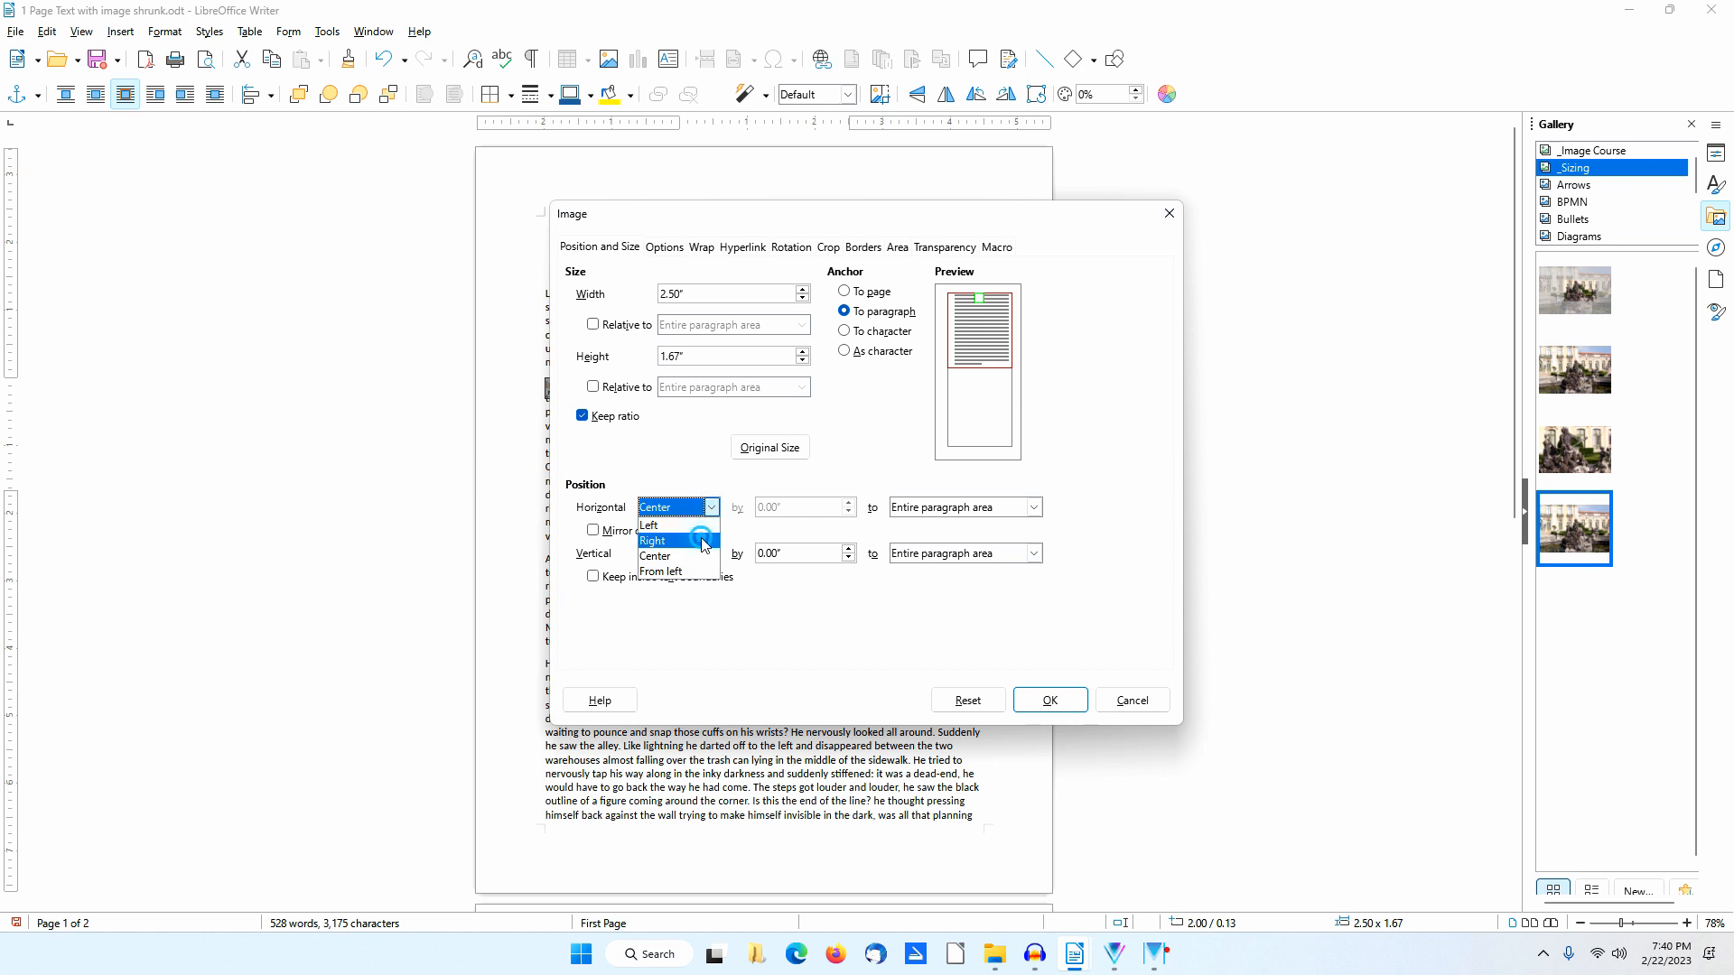
pyautogui.click(704, 541)
pyautogui.click(1035, 508)
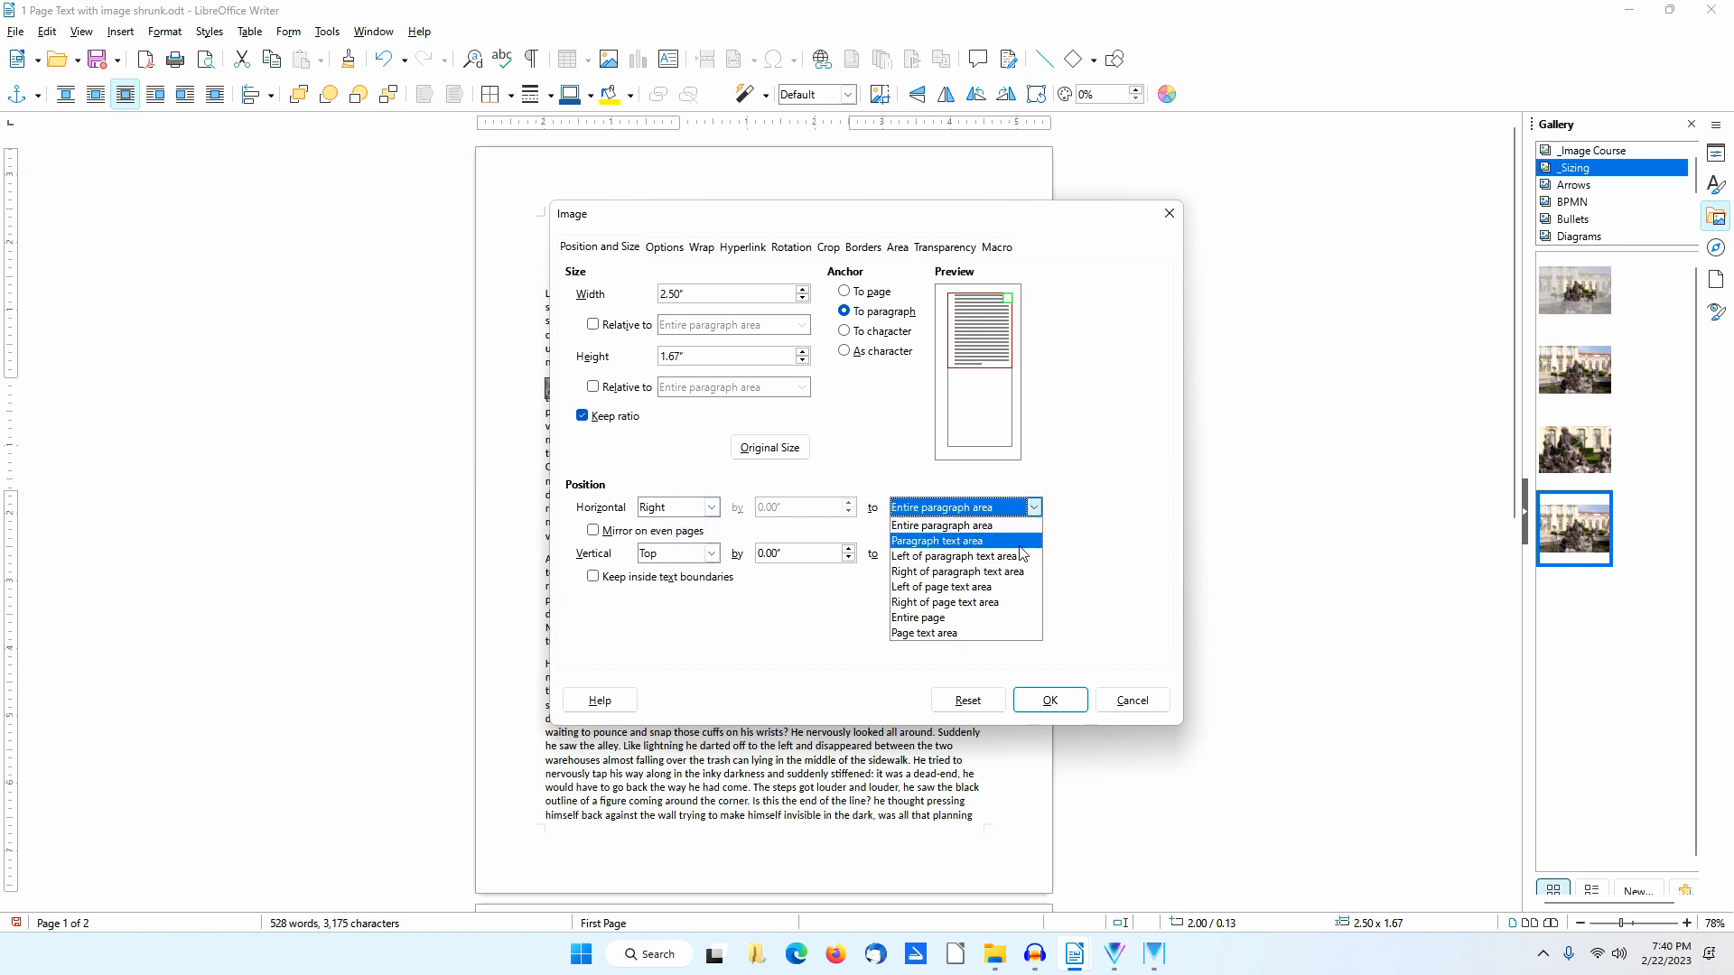
pyautogui.click(940, 541)
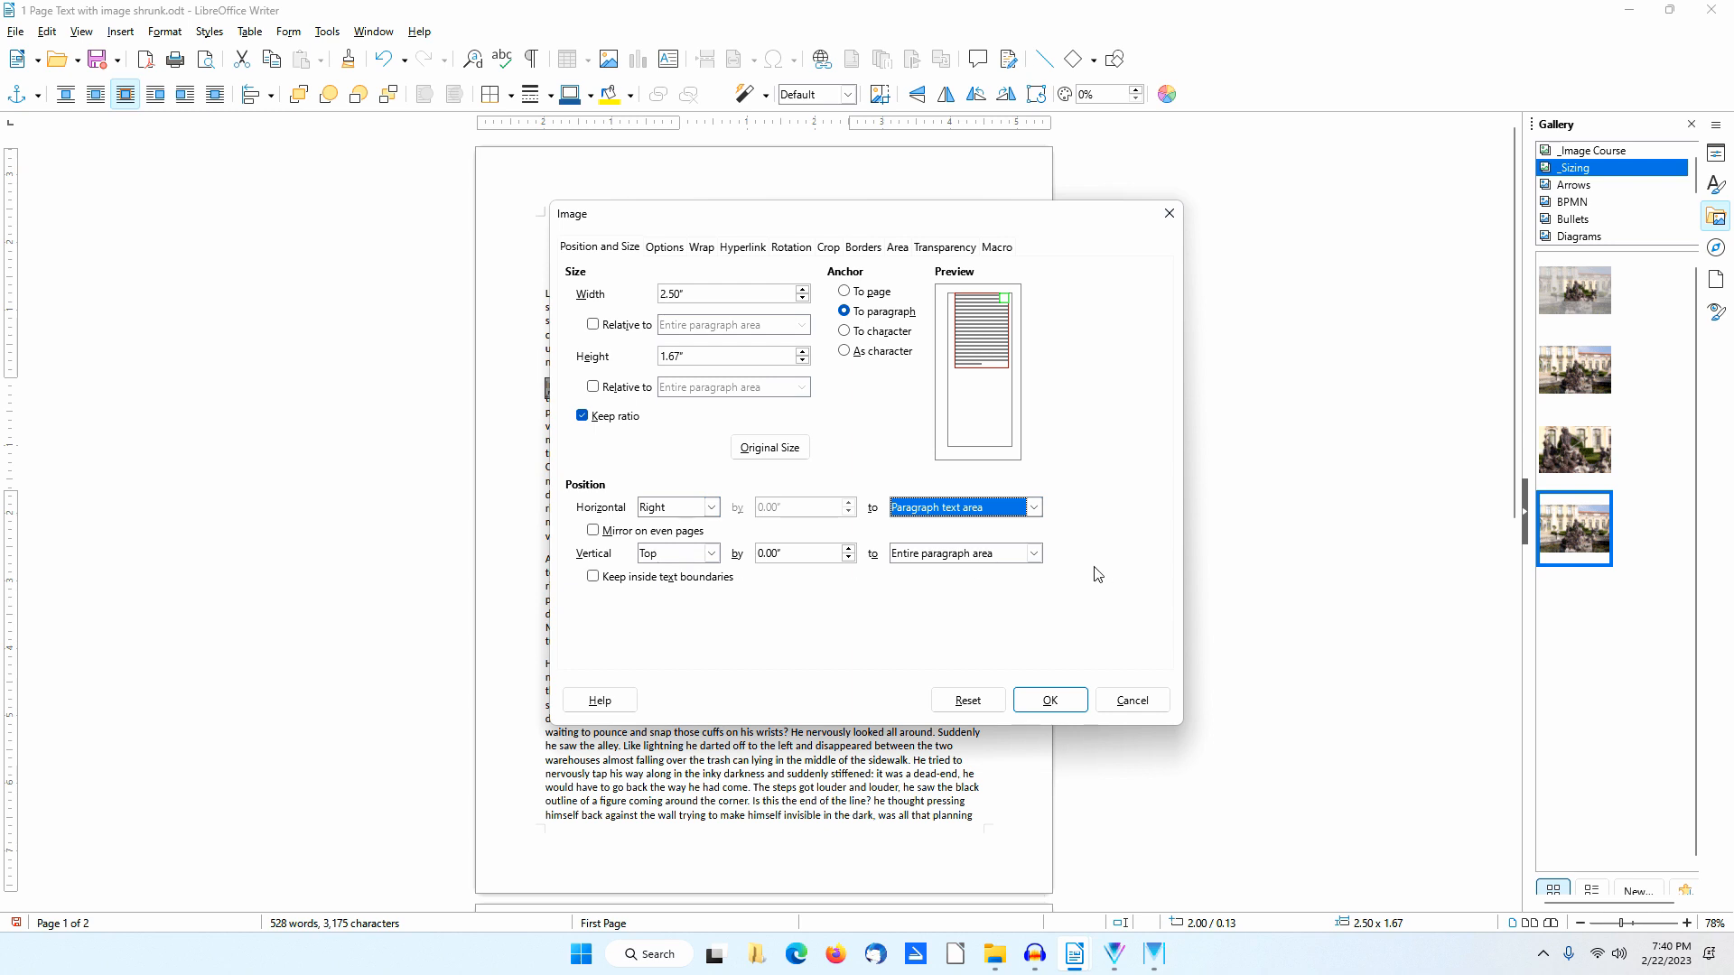
pyautogui.click(1035, 554)
pyautogui.click(1007, 587)
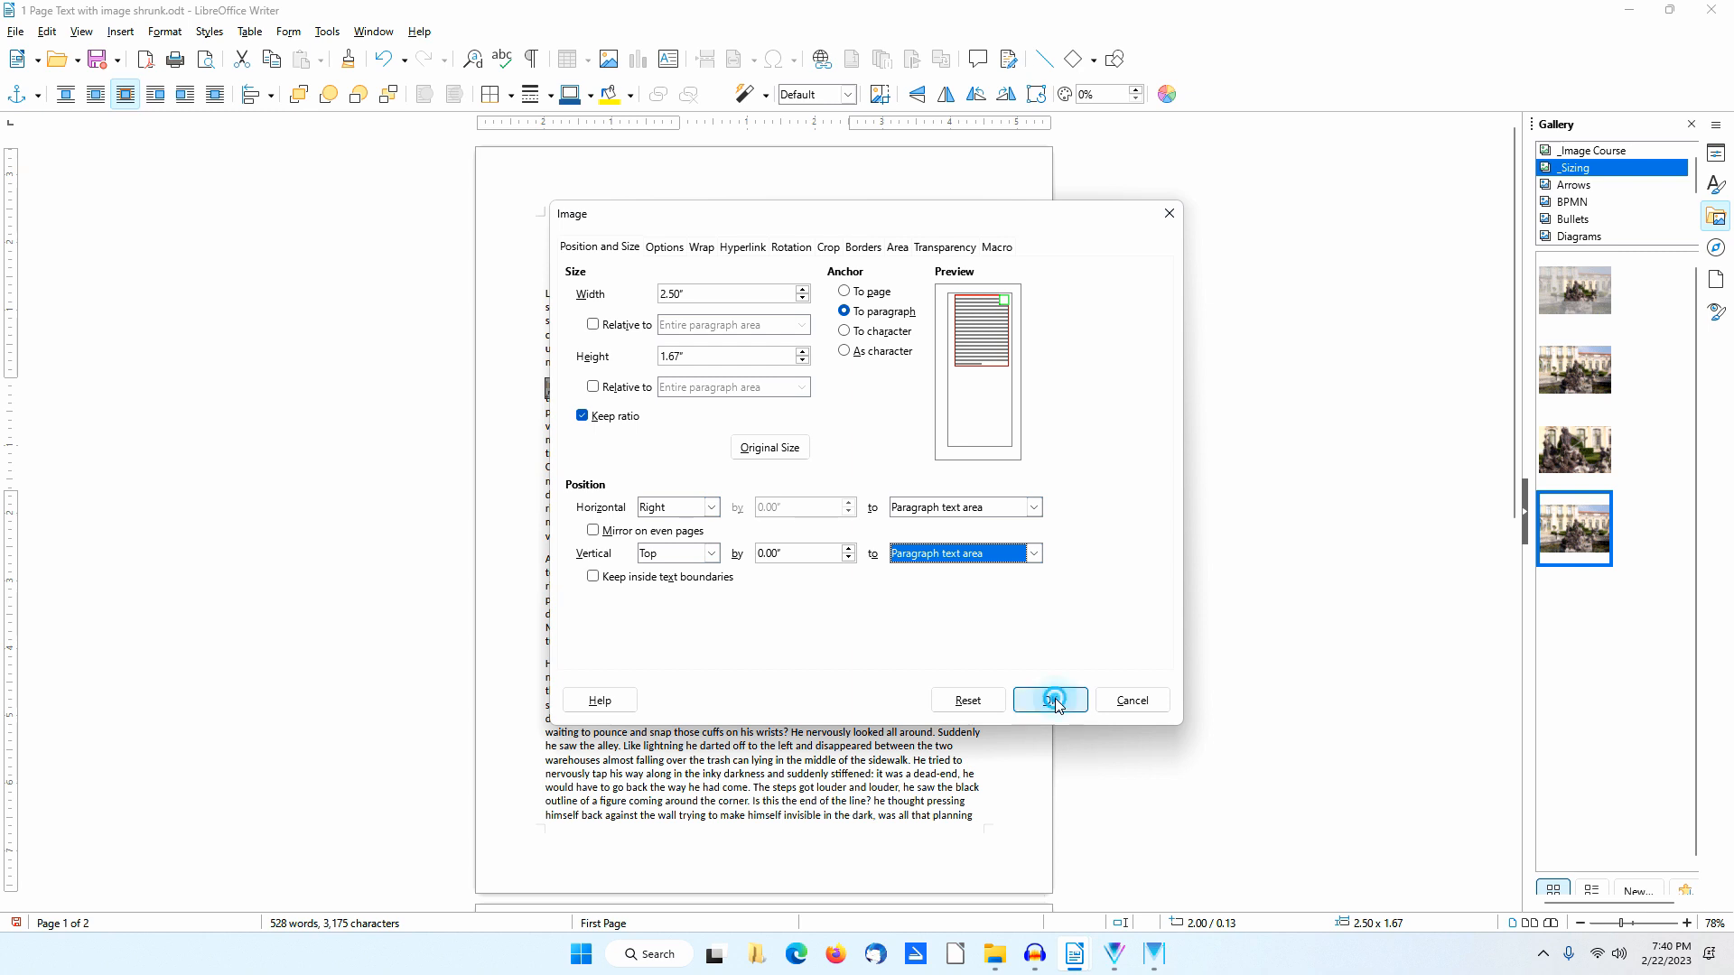
pyautogui.click(1053, 700)
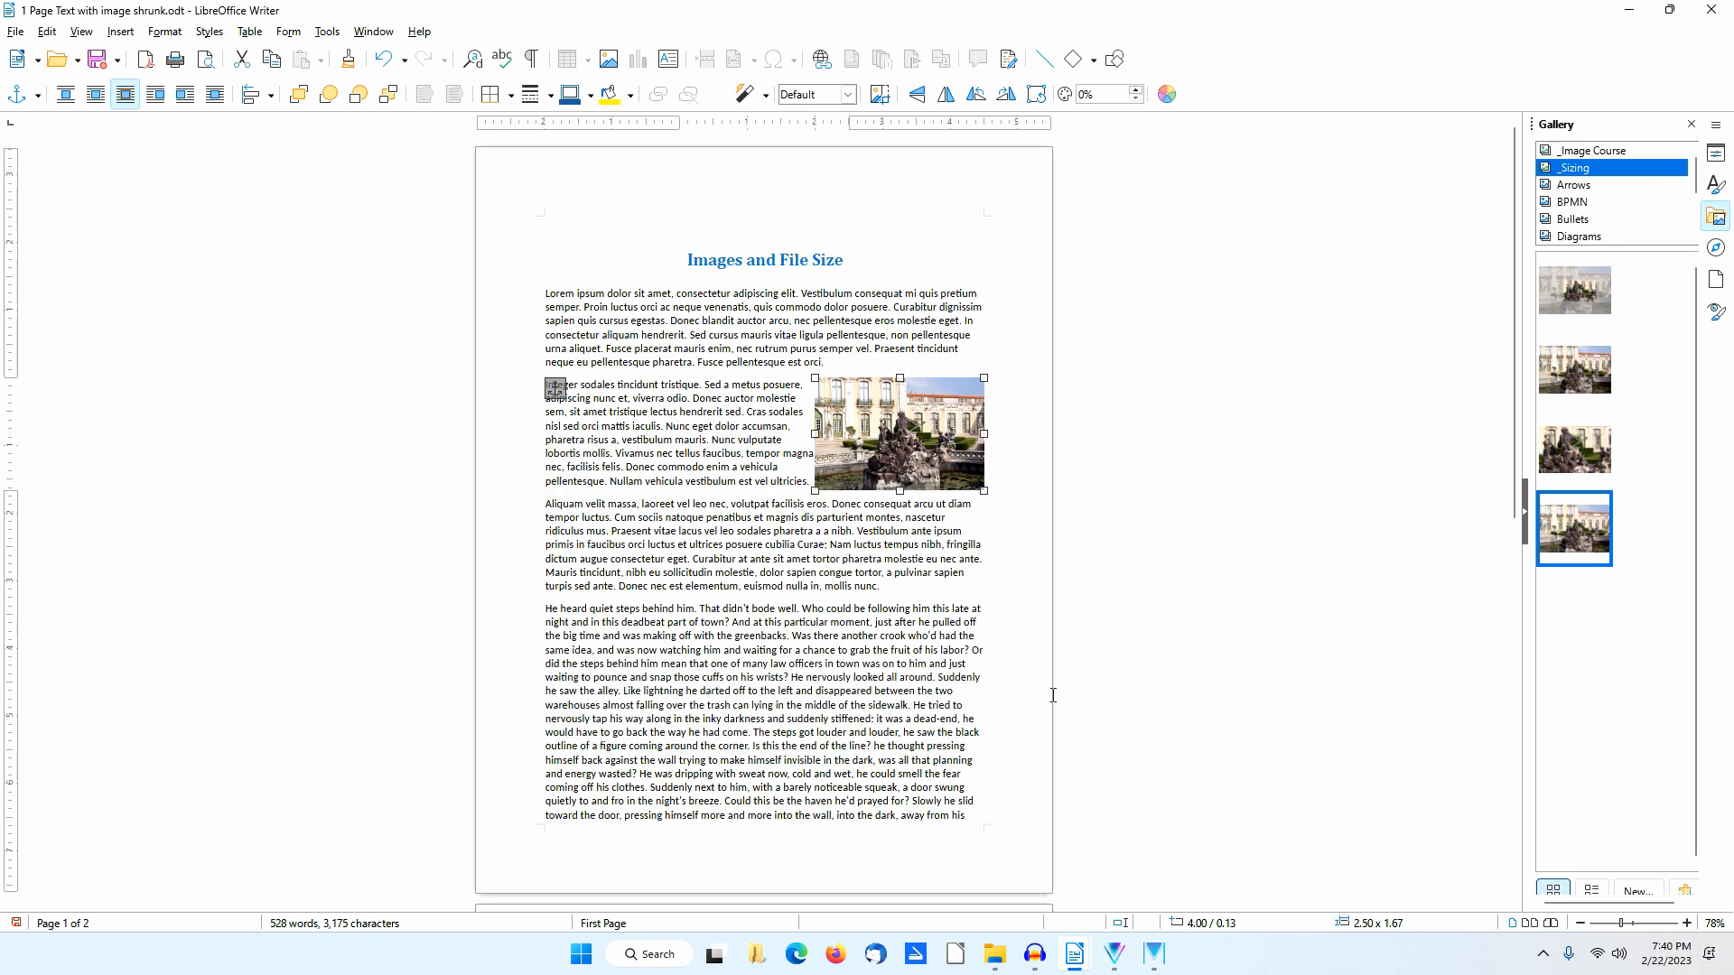
pyautogui.click(547, 414)
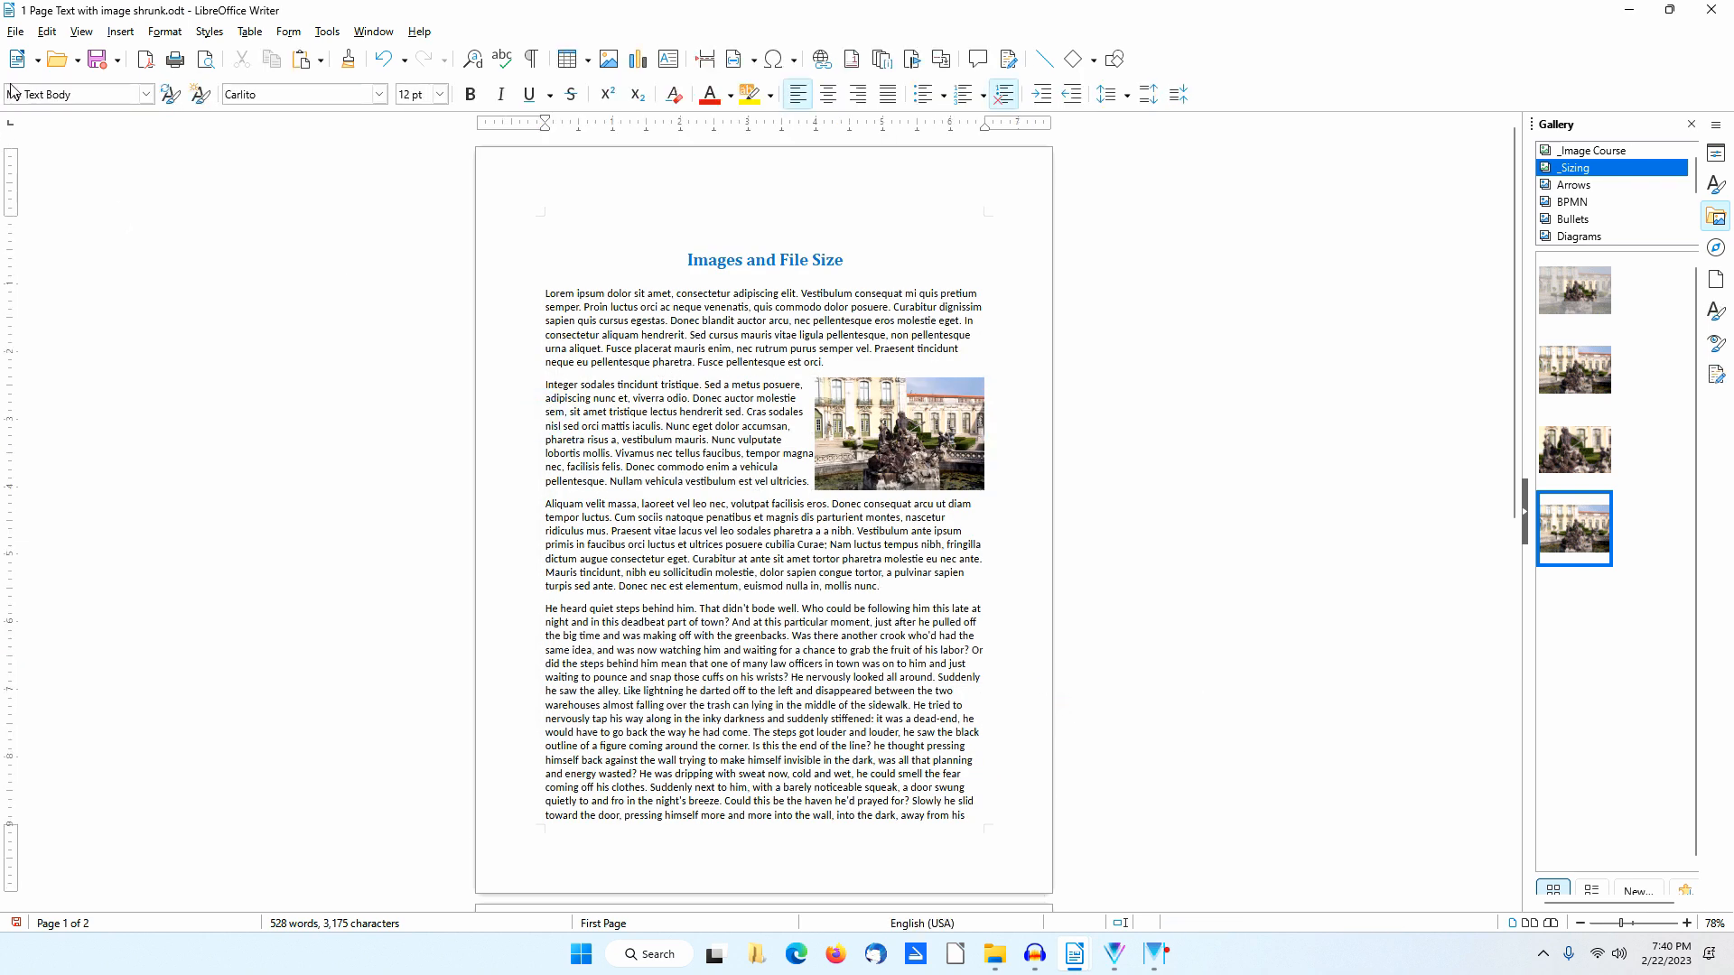
# Save the document under the new name "1 Page Text with reduced image.odt" in the File Size Samples folder
pyautogui.click(16, 33)
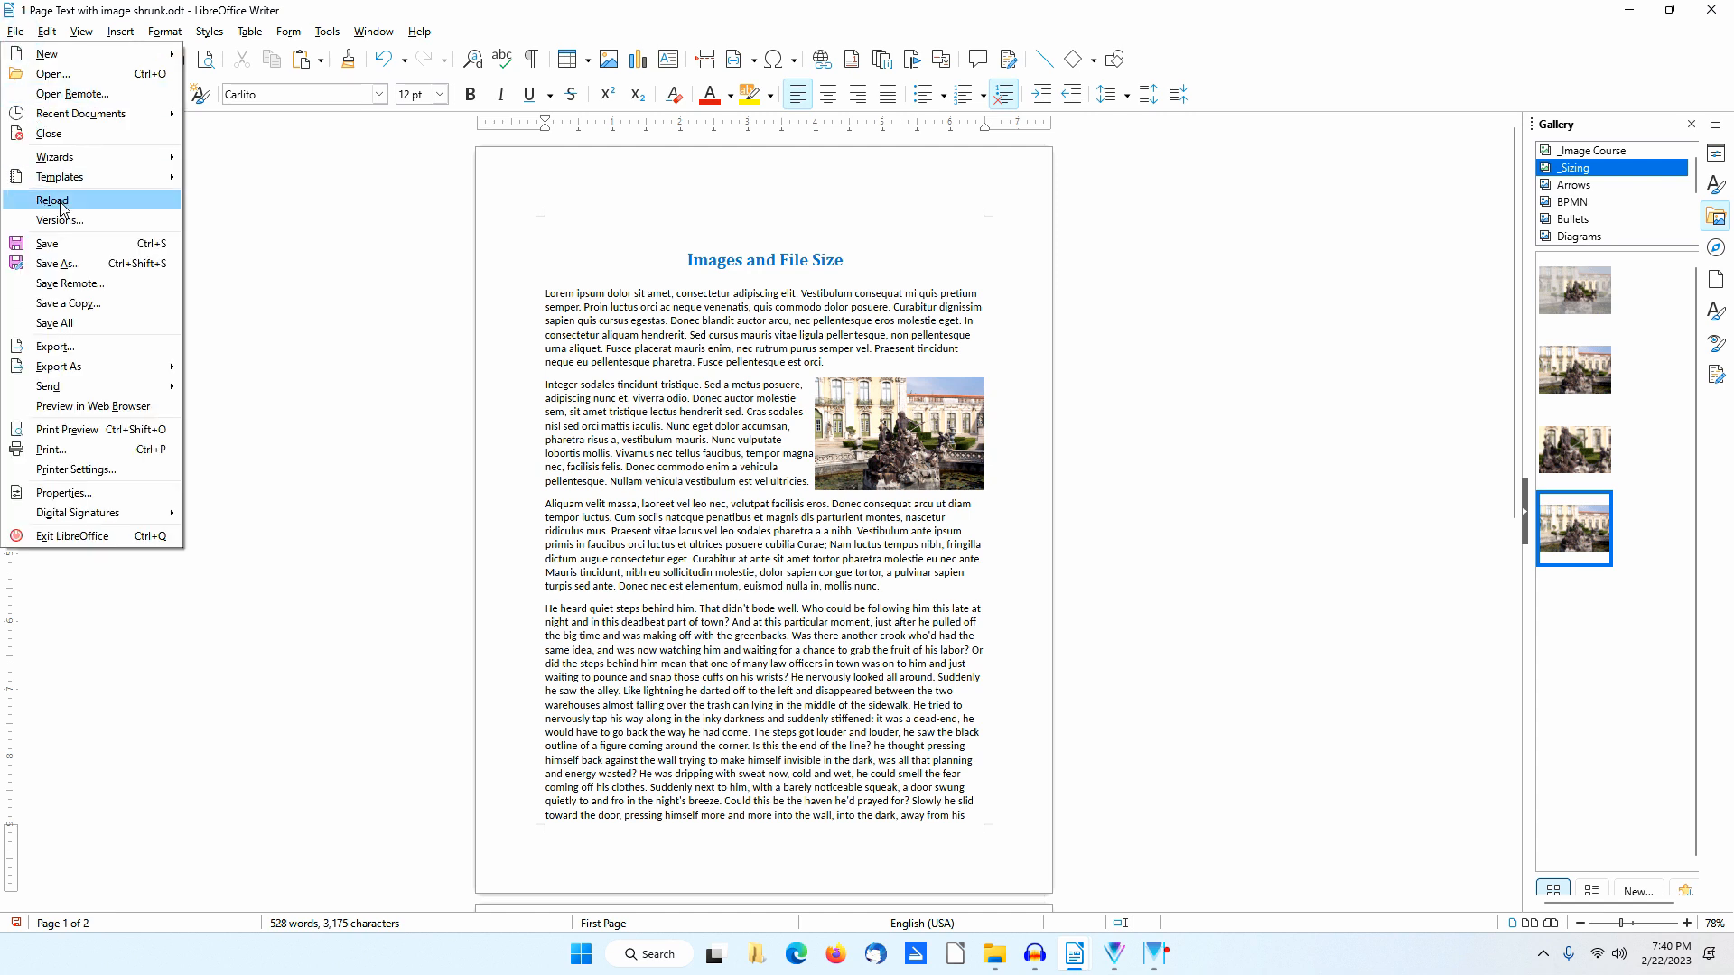
pyautogui.click(58, 263)
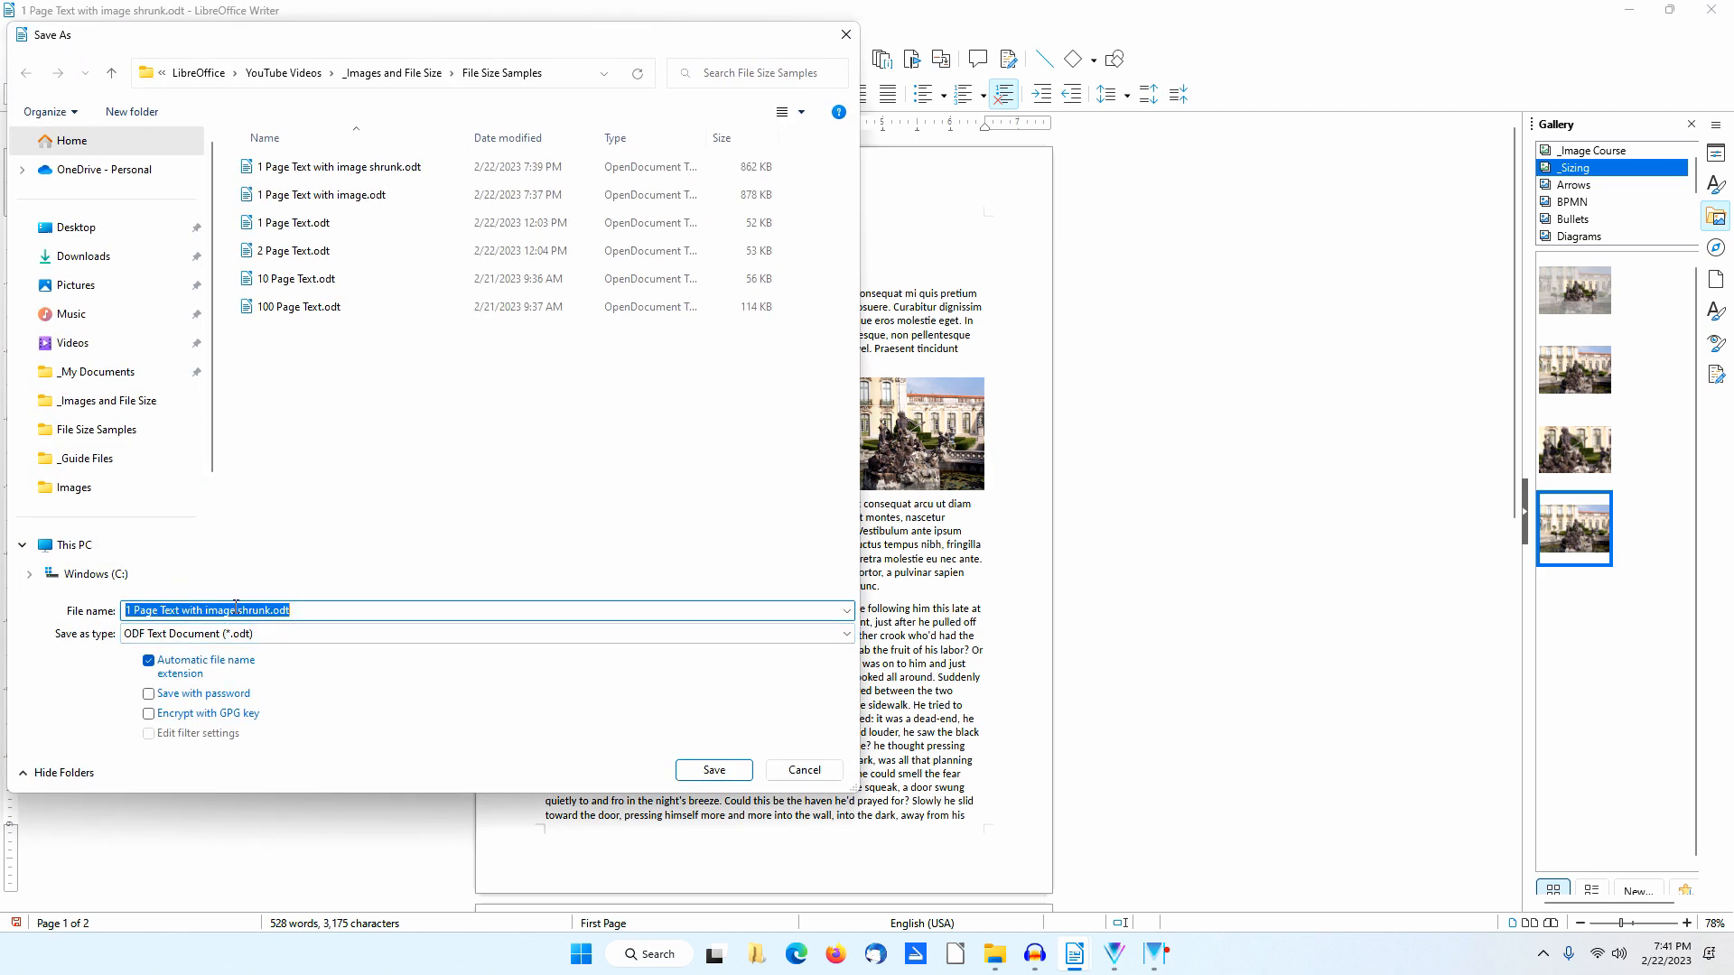
pyautogui.click(203, 610)
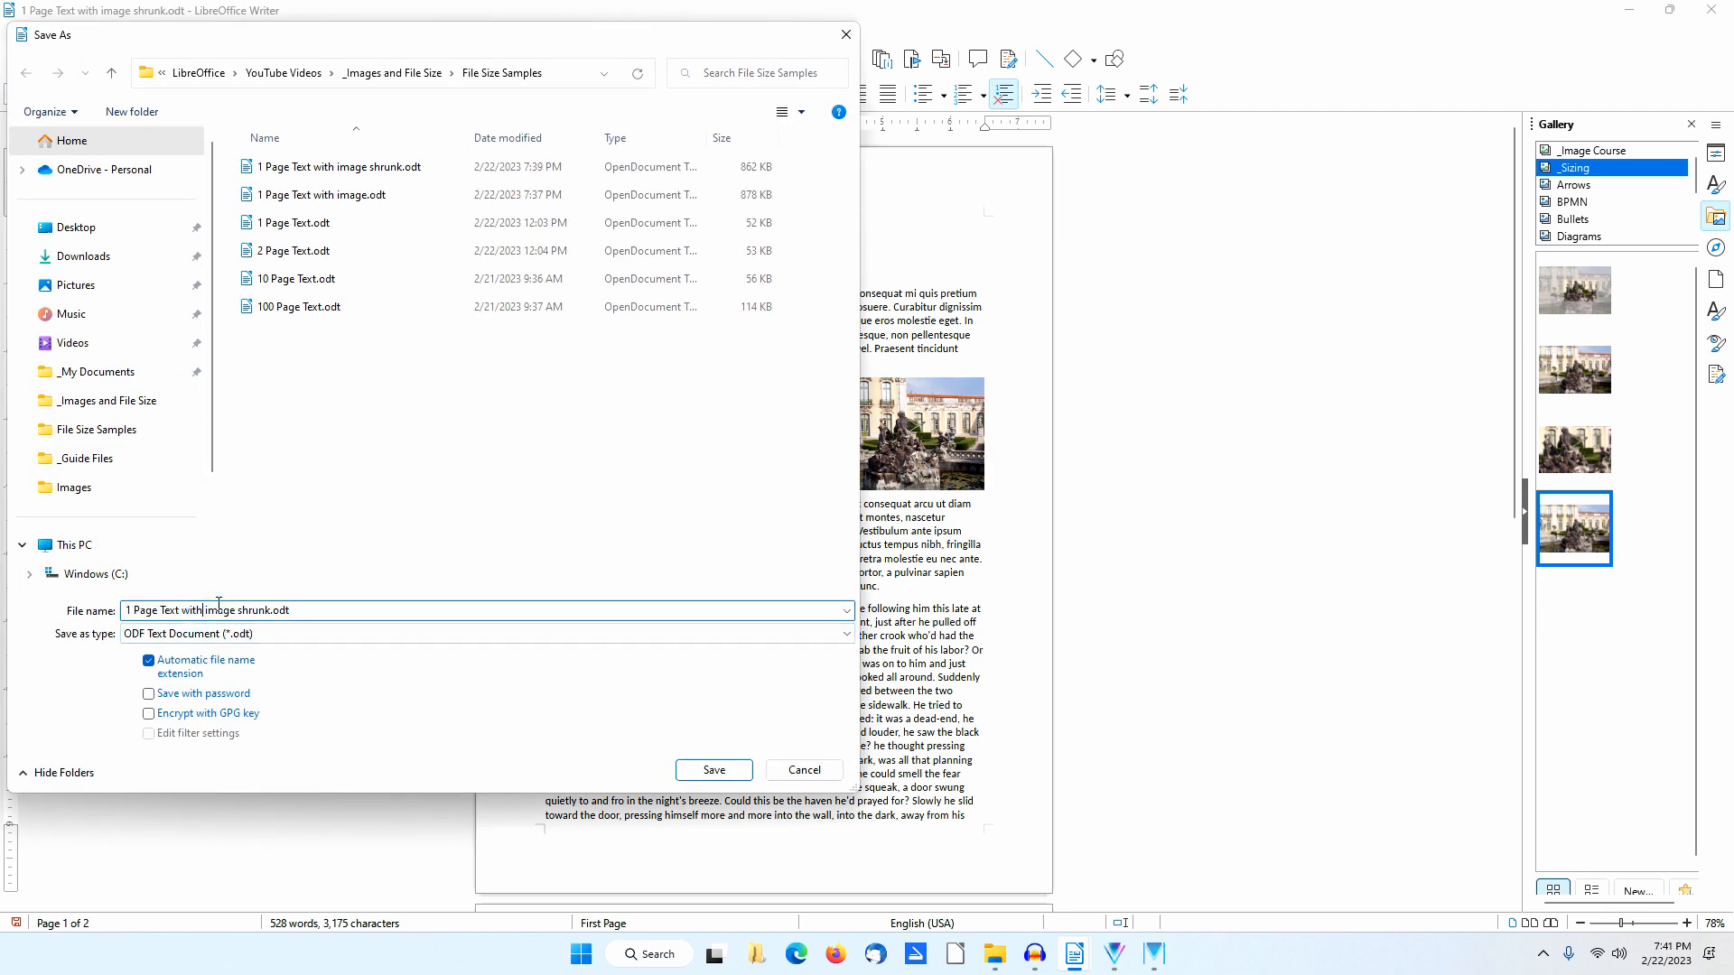
pyautogui.write('reduced')
pyautogui.doubleClick(303, 613)
pyautogui.press('BackSpace')
pyautogui.press('Return')
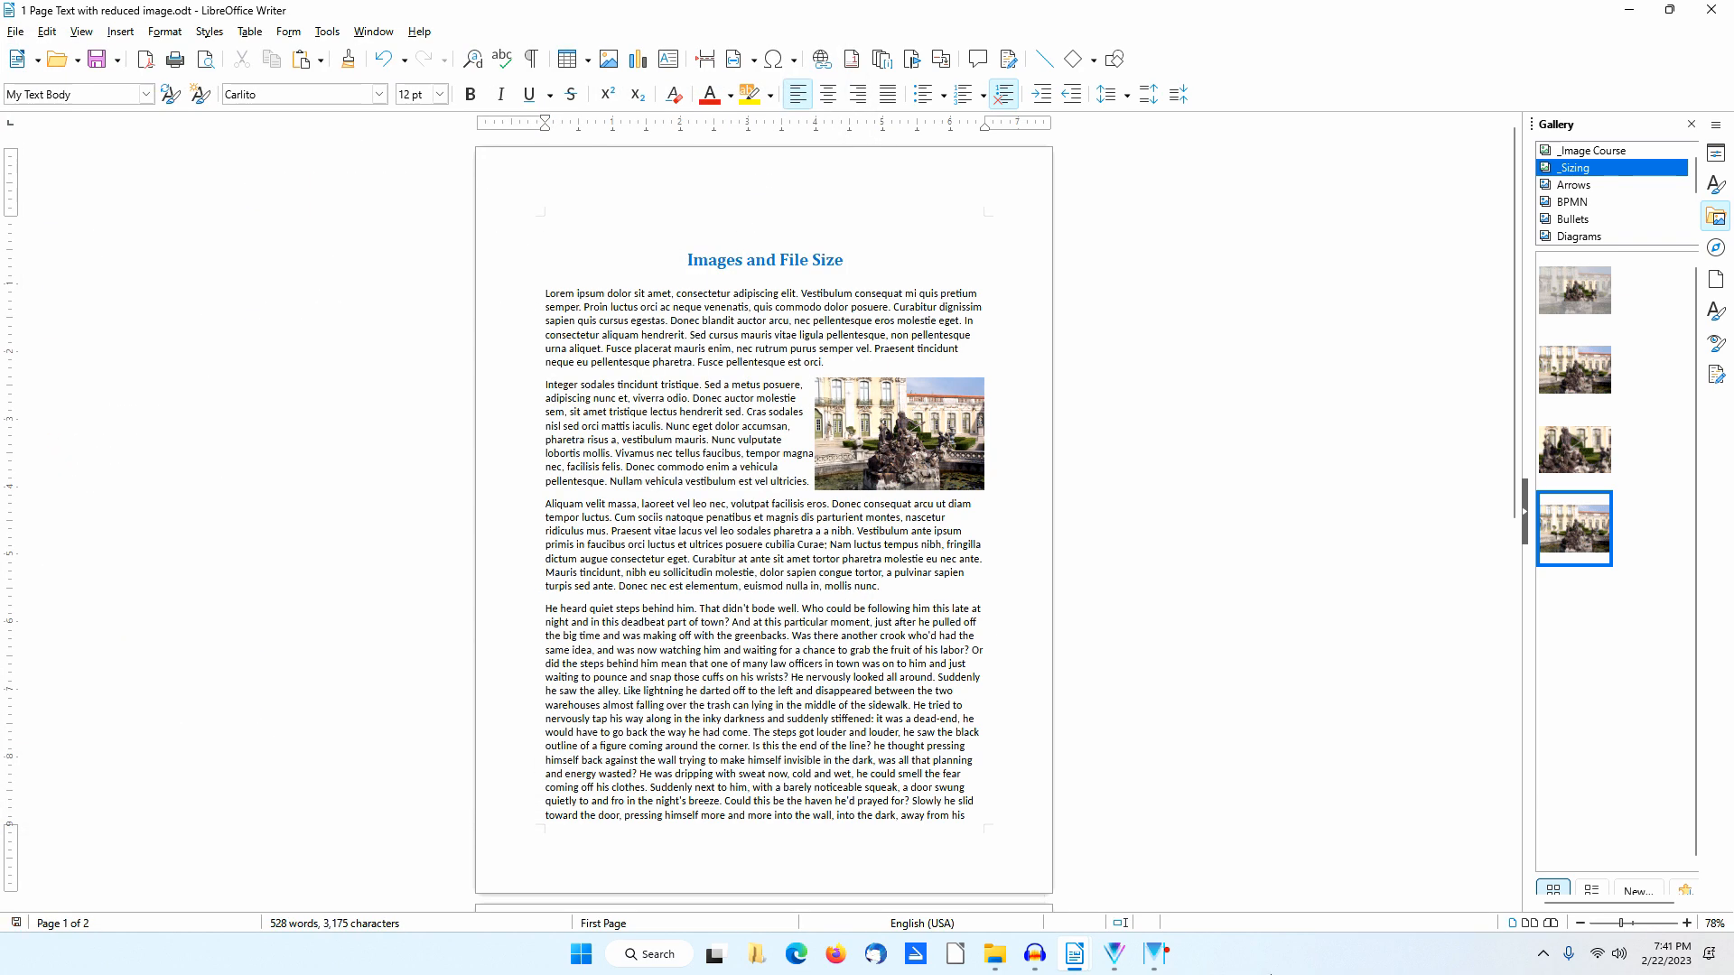
# Switch to File Explorer and compare the size of "1 Page Text with reduced image.odt" with the other samples
pyautogui.click(994, 954)
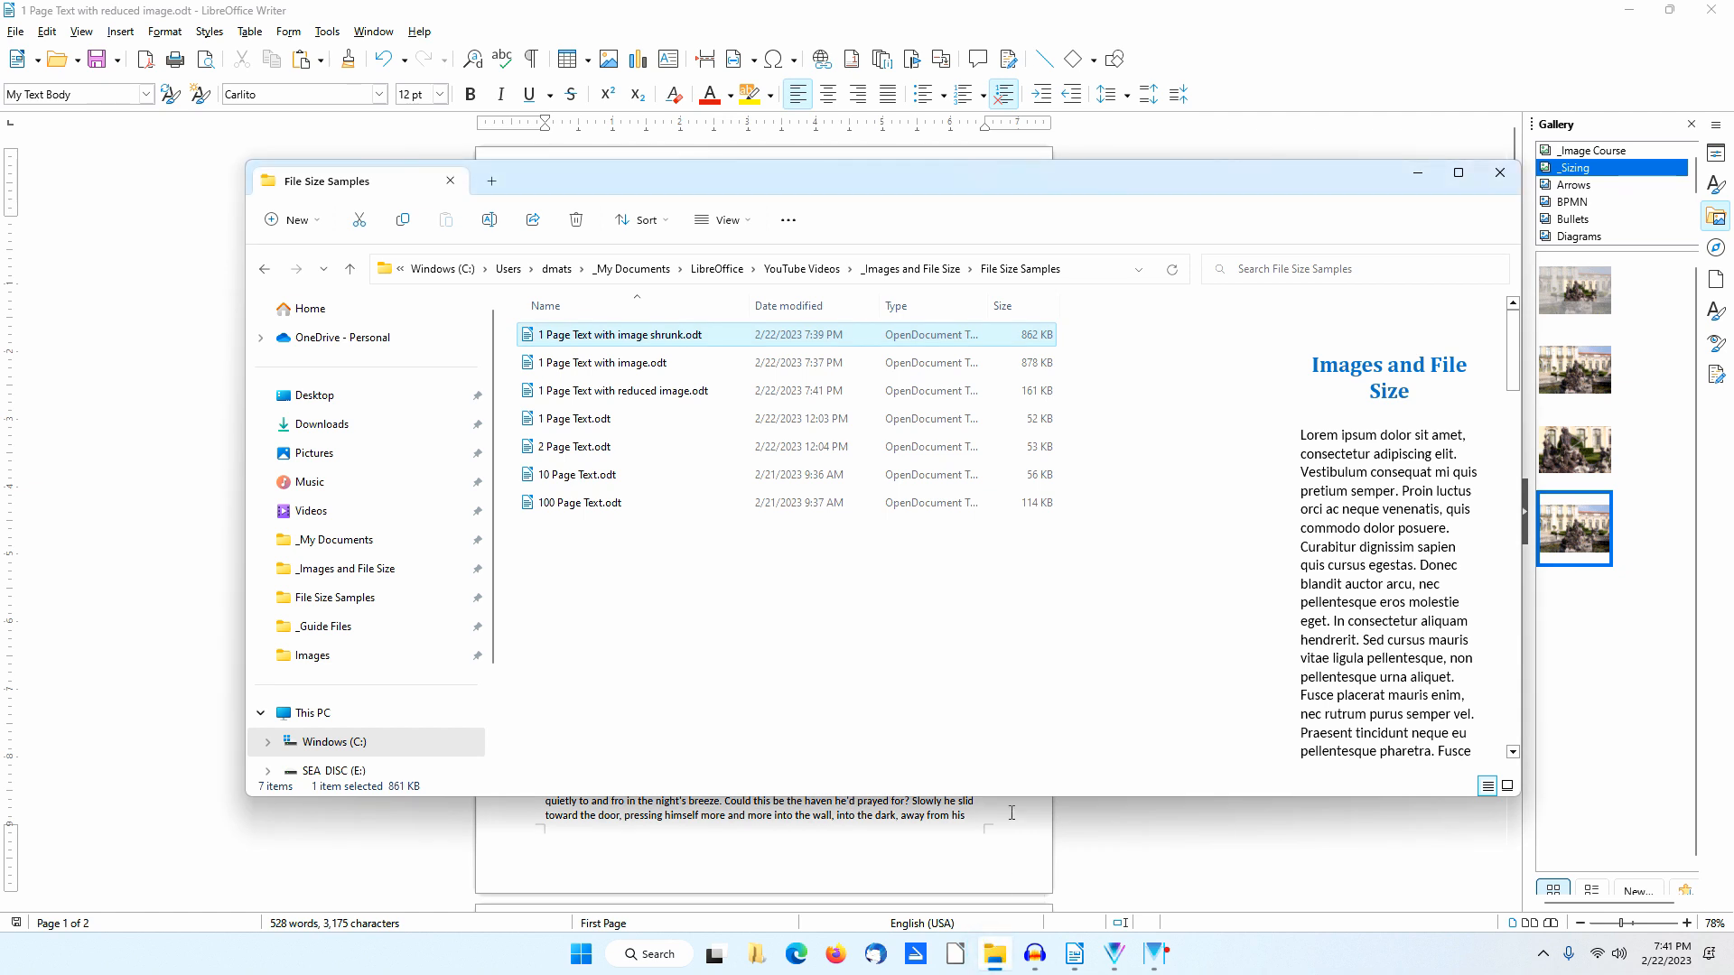
pyautogui.click(951, 394)
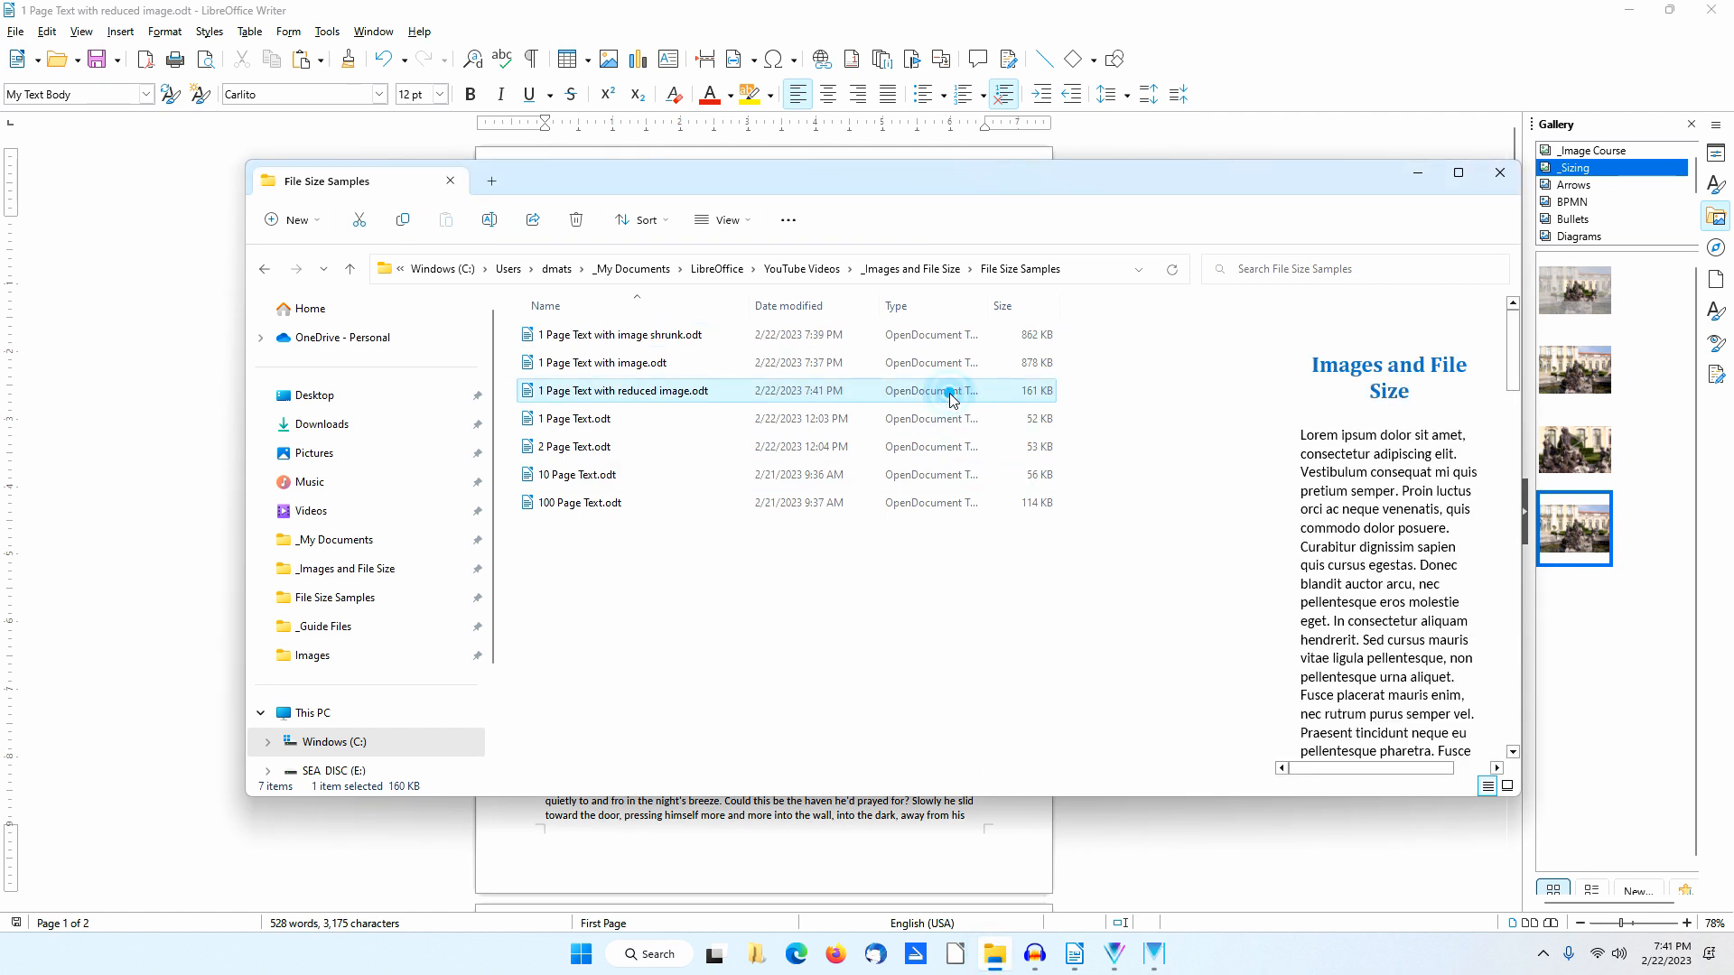